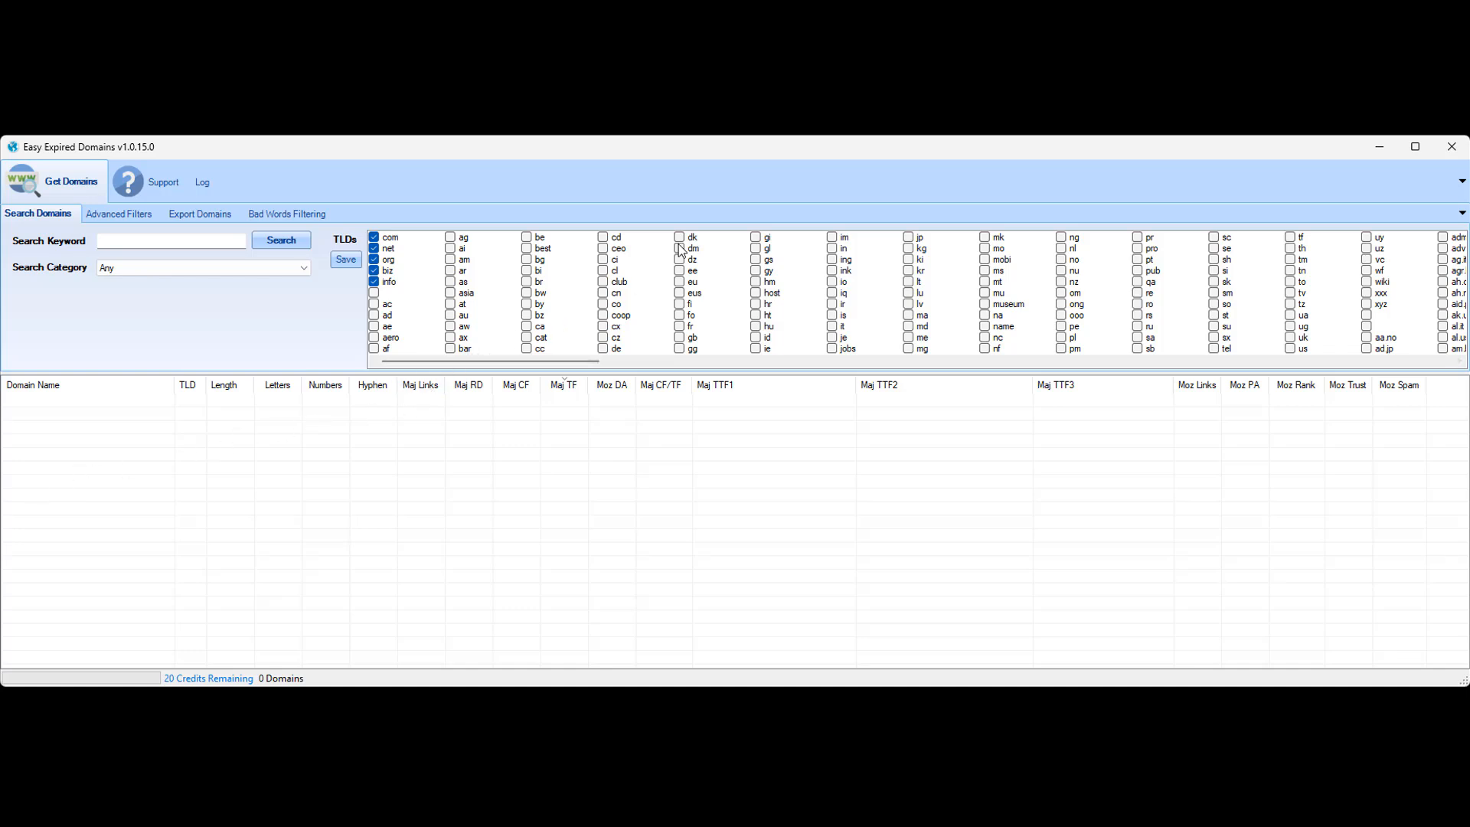
- Add the de, dk, eu, fr, it and uk TLDs to the domain search
click(605, 349)
click(676, 283)
click(832, 327)
click(1290, 337)
- Search for expired domains matching the keywords SEO and marketing
click(181, 242)
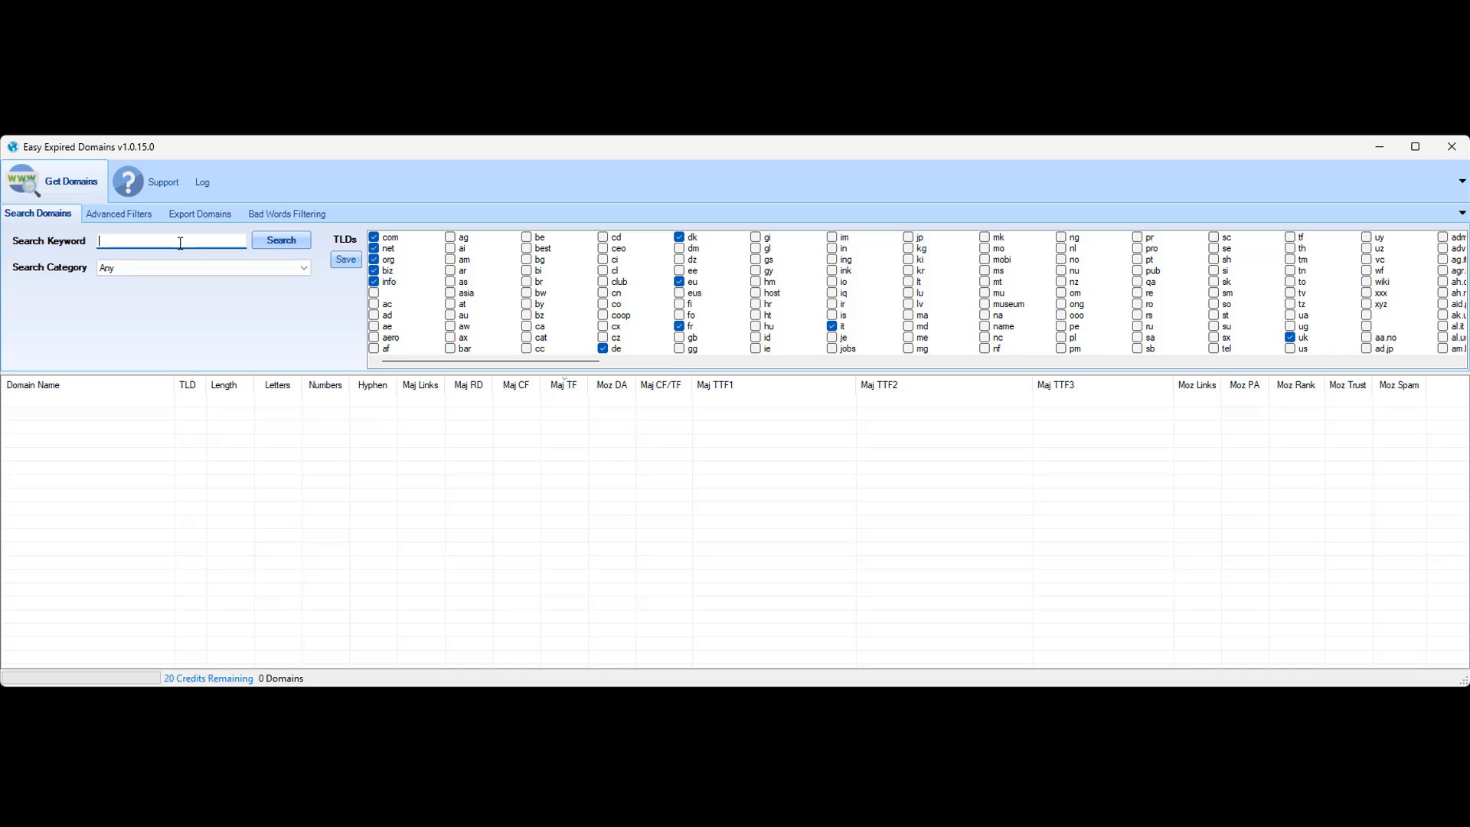
text(SEO)
click(282, 242)
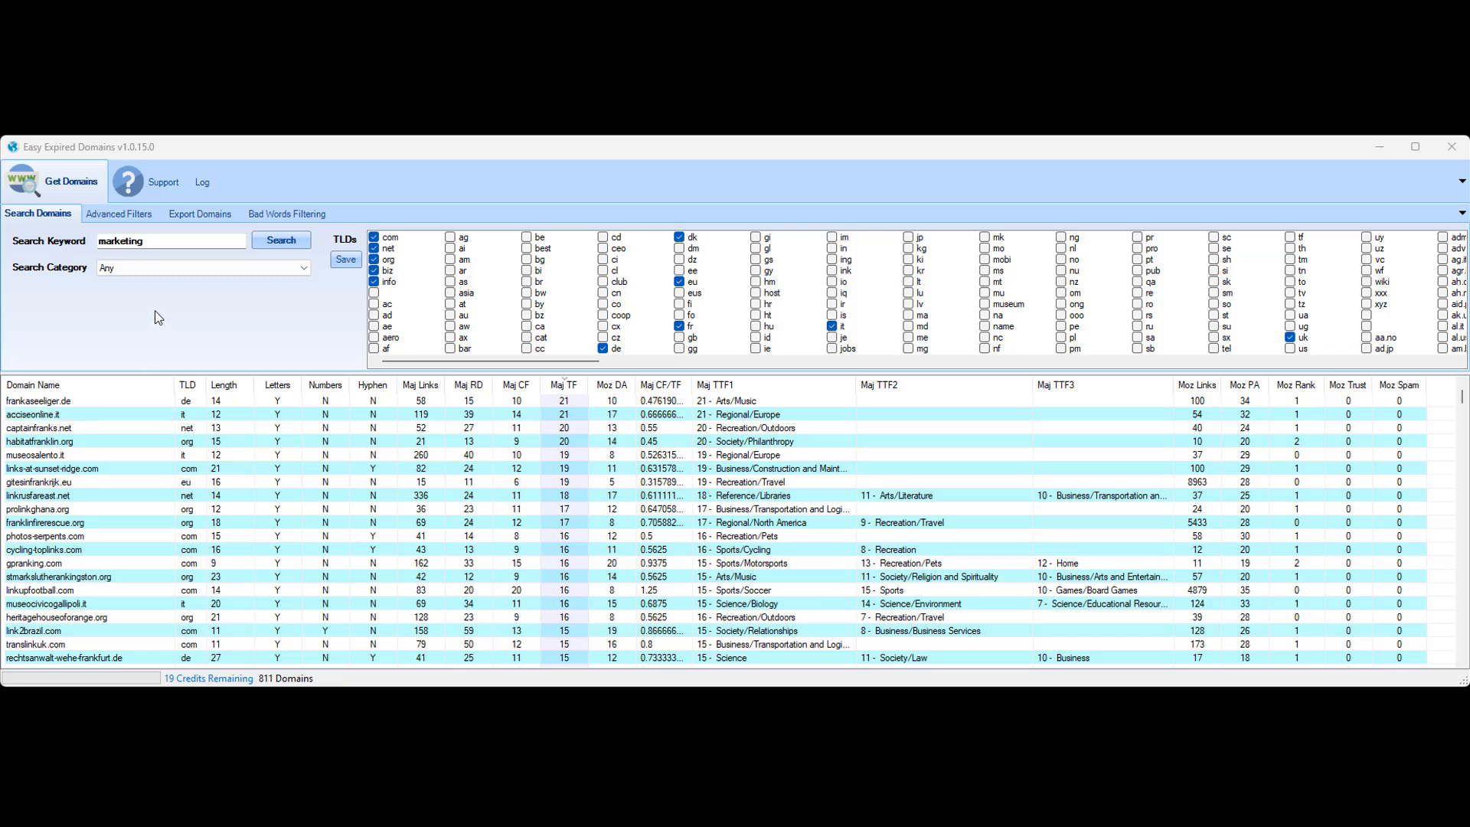
- Export the found domains to a TXT file in the DHG Guides folder
click(187, 218)
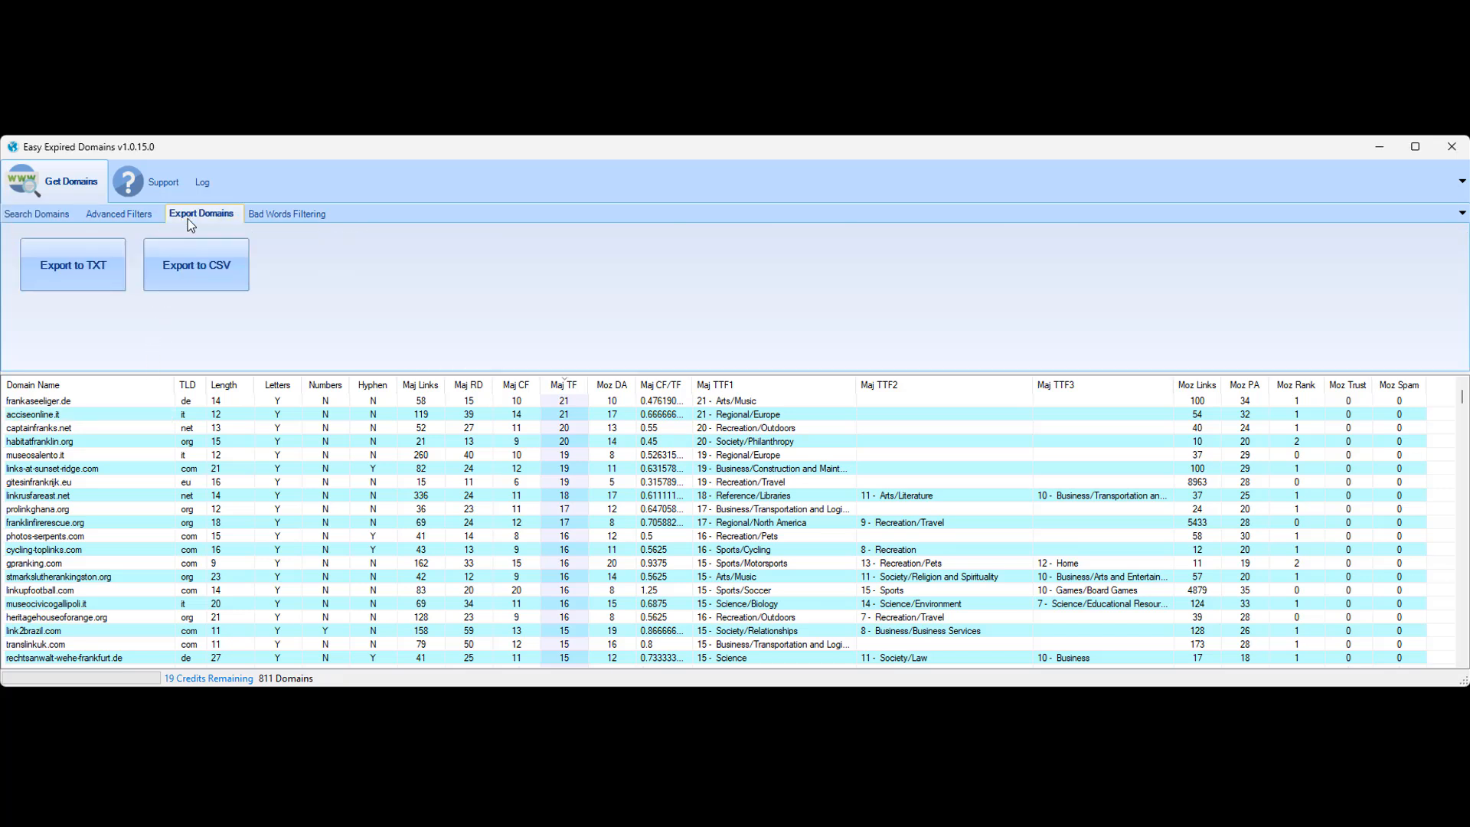
click(91, 273)
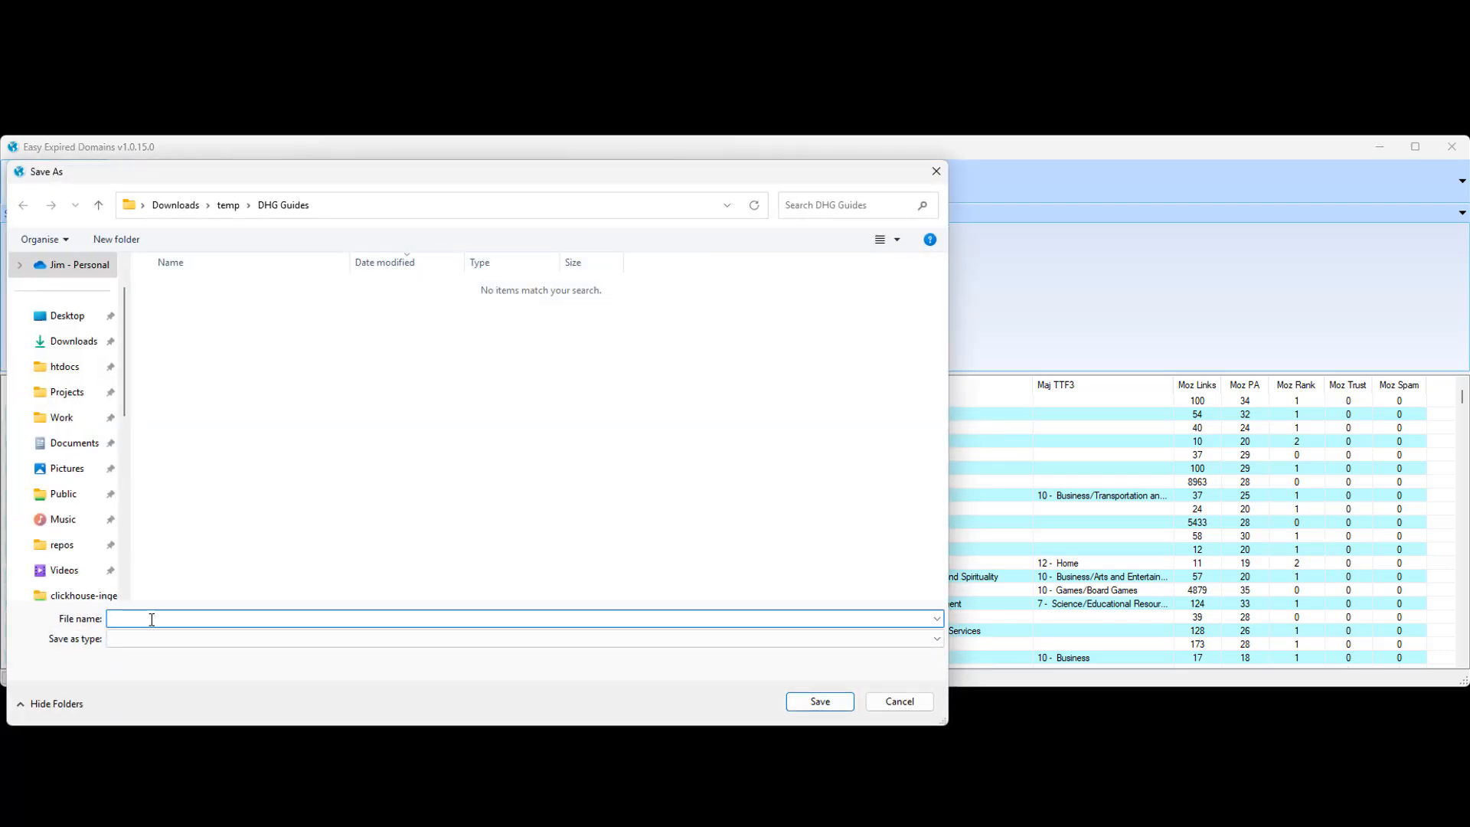
right_click(151, 619)
click(196, 689)
click(820, 701)
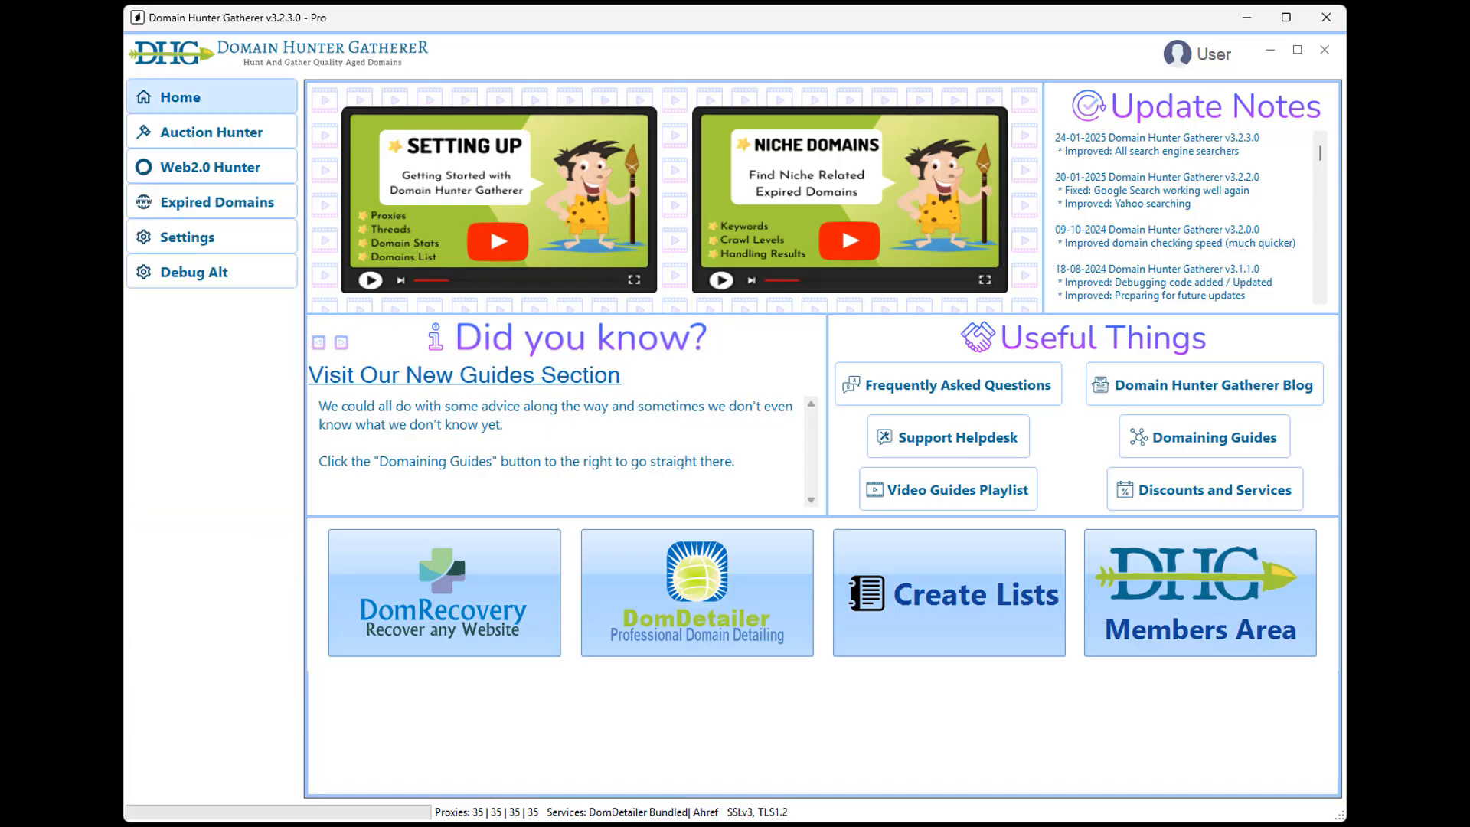
- In Domain Hunter Gatherer, start a website hunt crawling the page list from the TXT file in Downloads > temp > DHG Guides
click(158, 205)
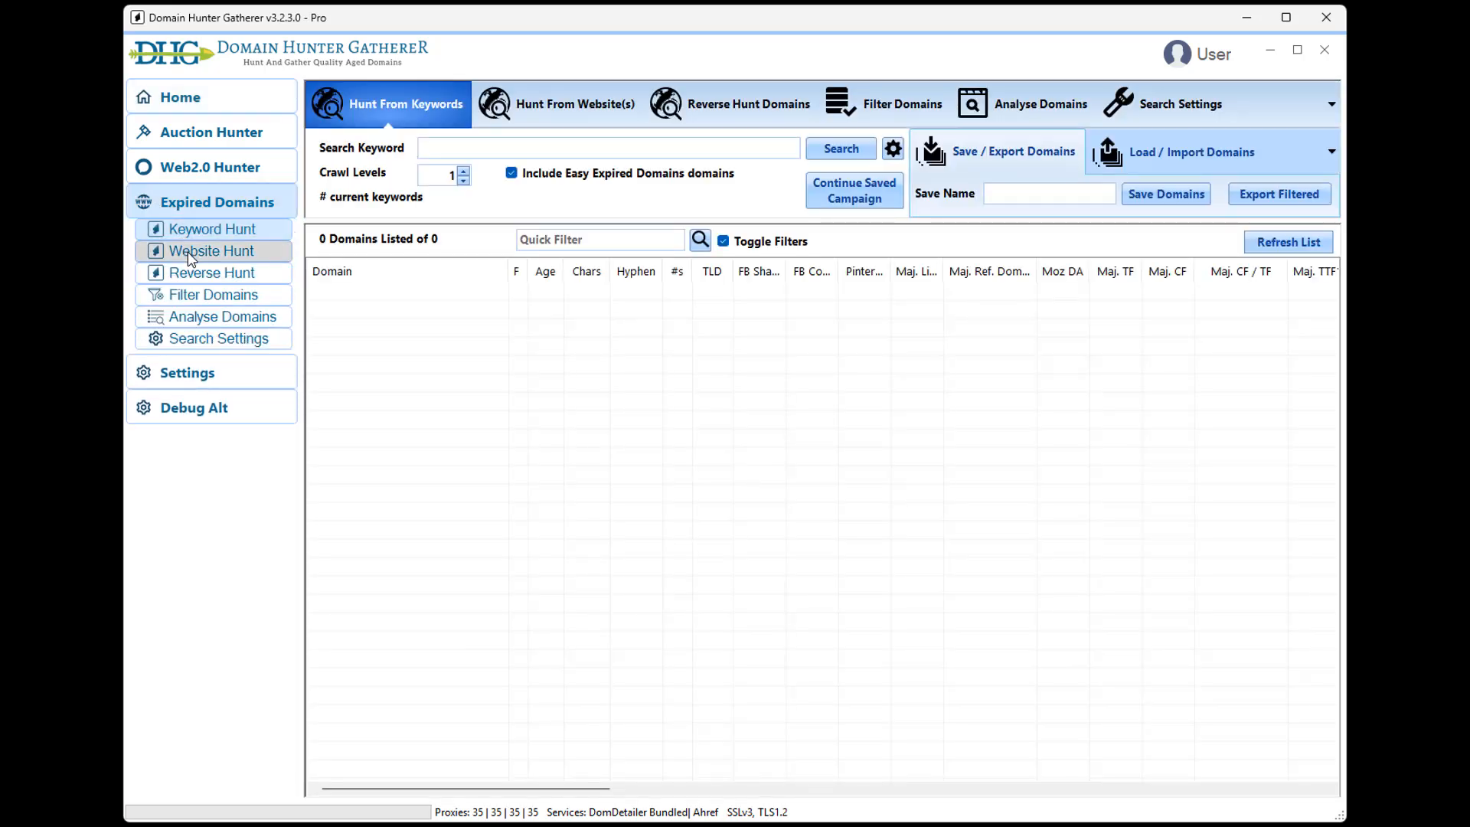
click(191, 253)
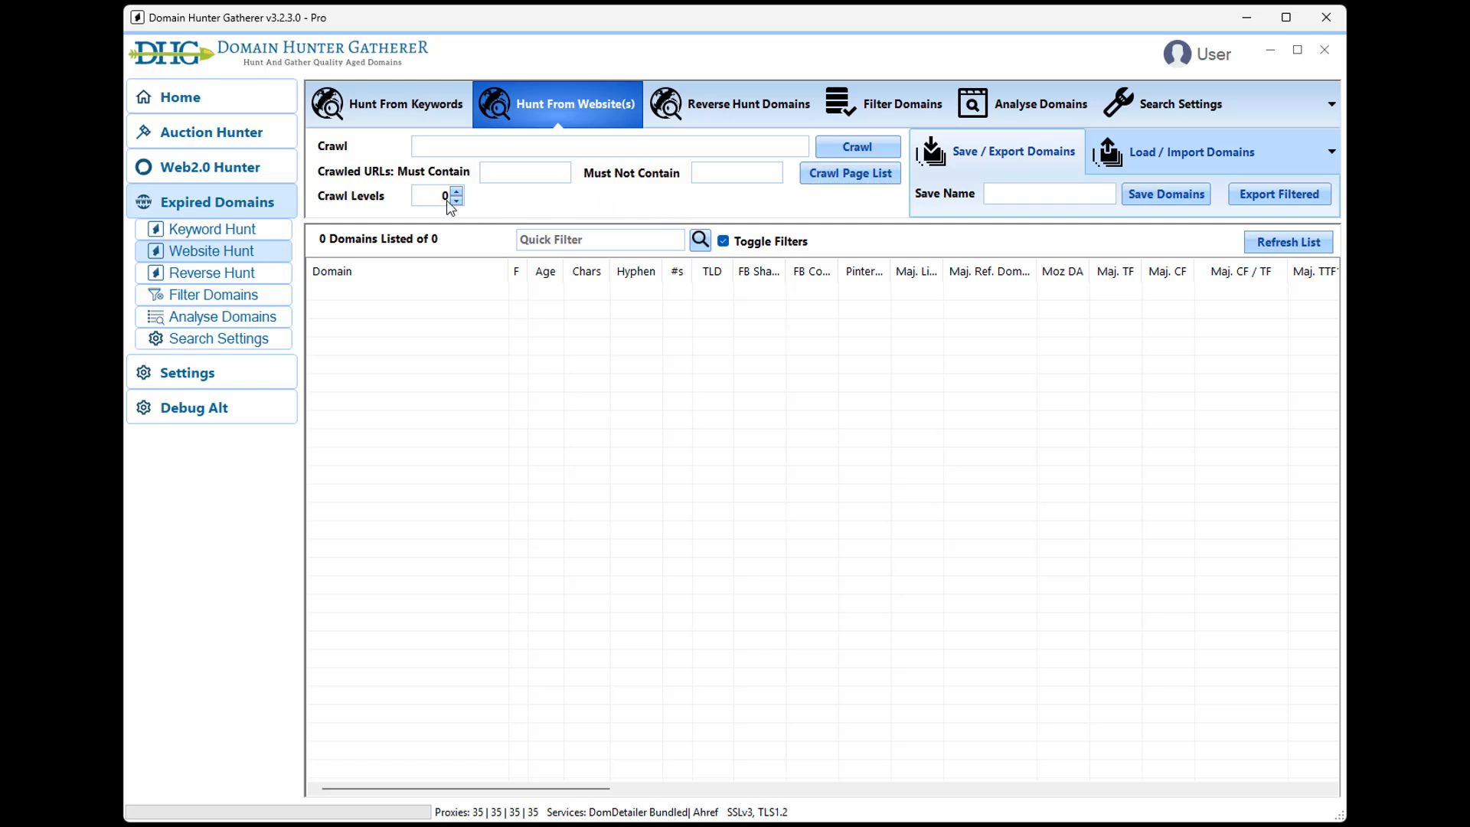
click(863, 176)
click(912, 187)
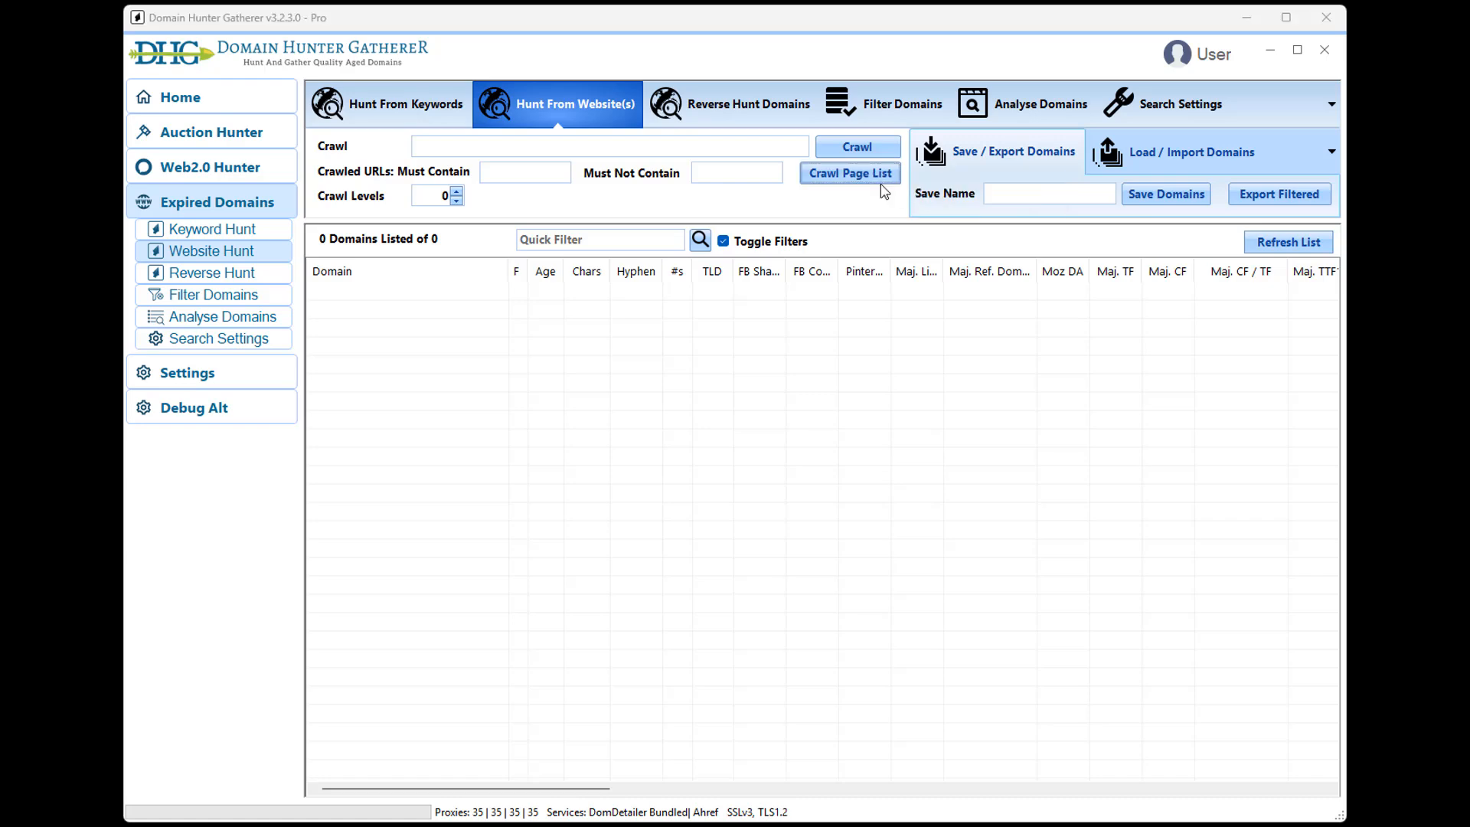
scroll(643, 222, down, 10)
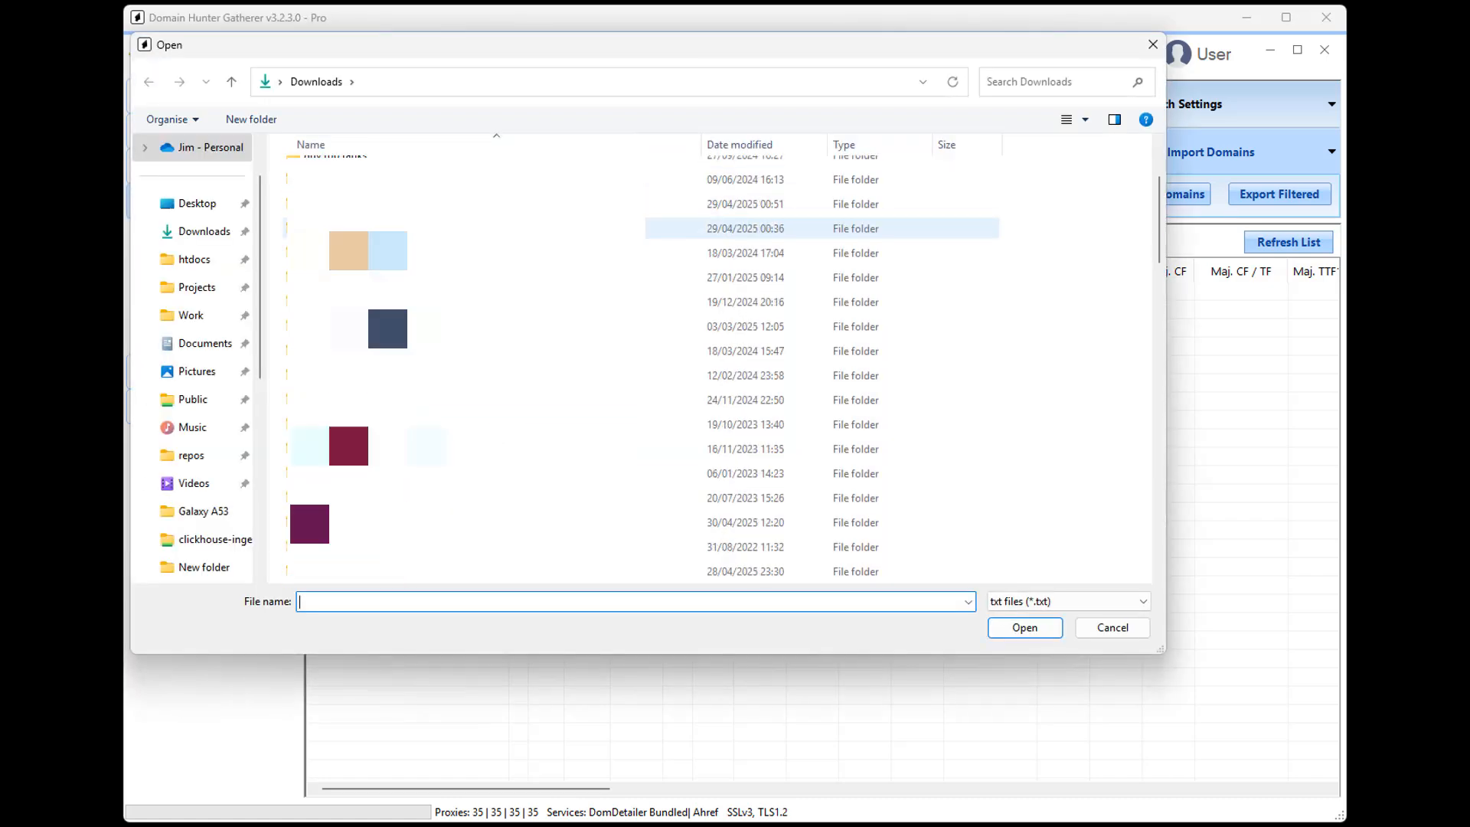
scroll(459, 253, down, 5)
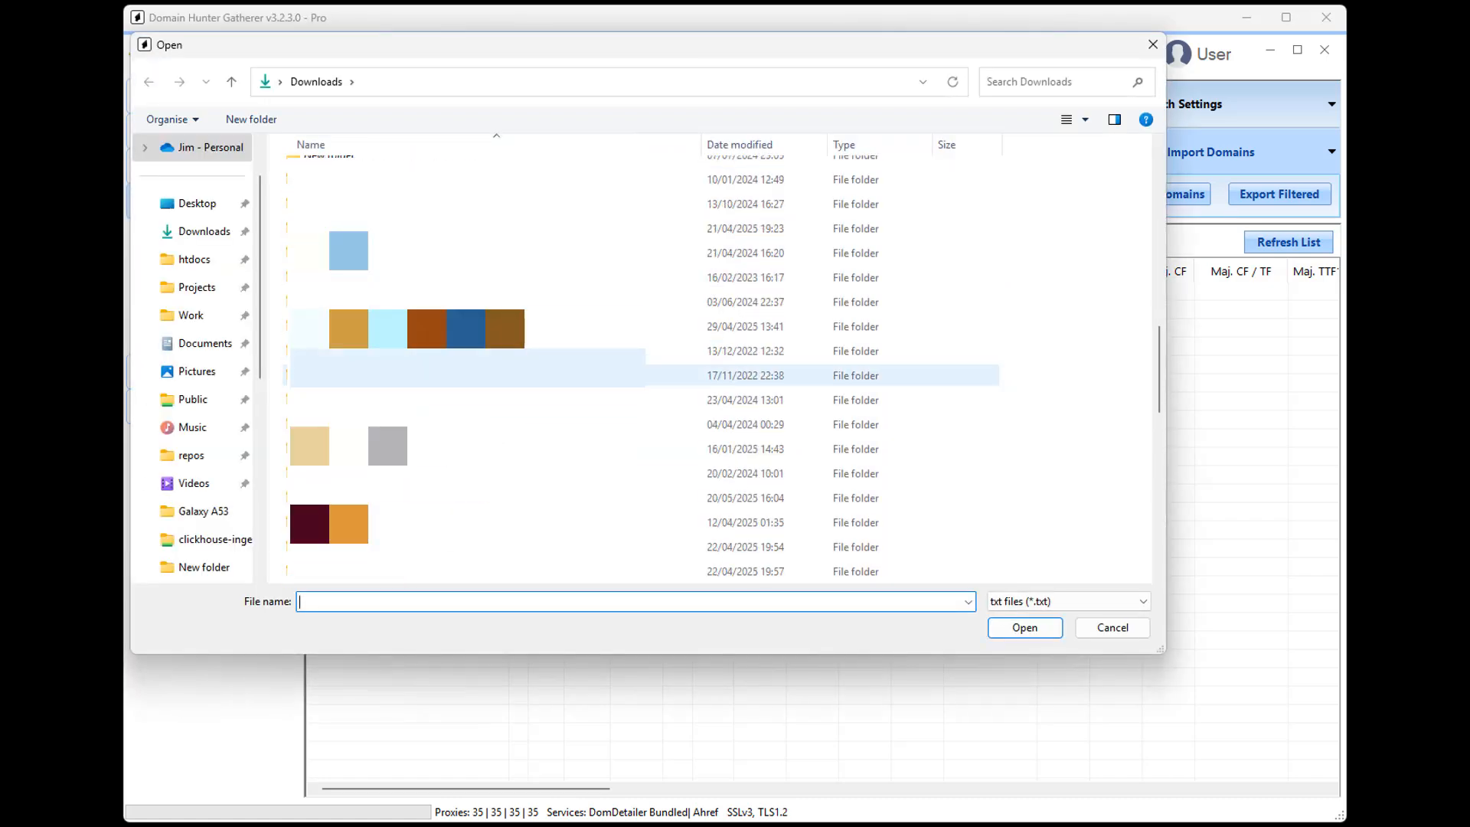
double_click(398, 498)
click(406, 307)
double_click(405, 306)
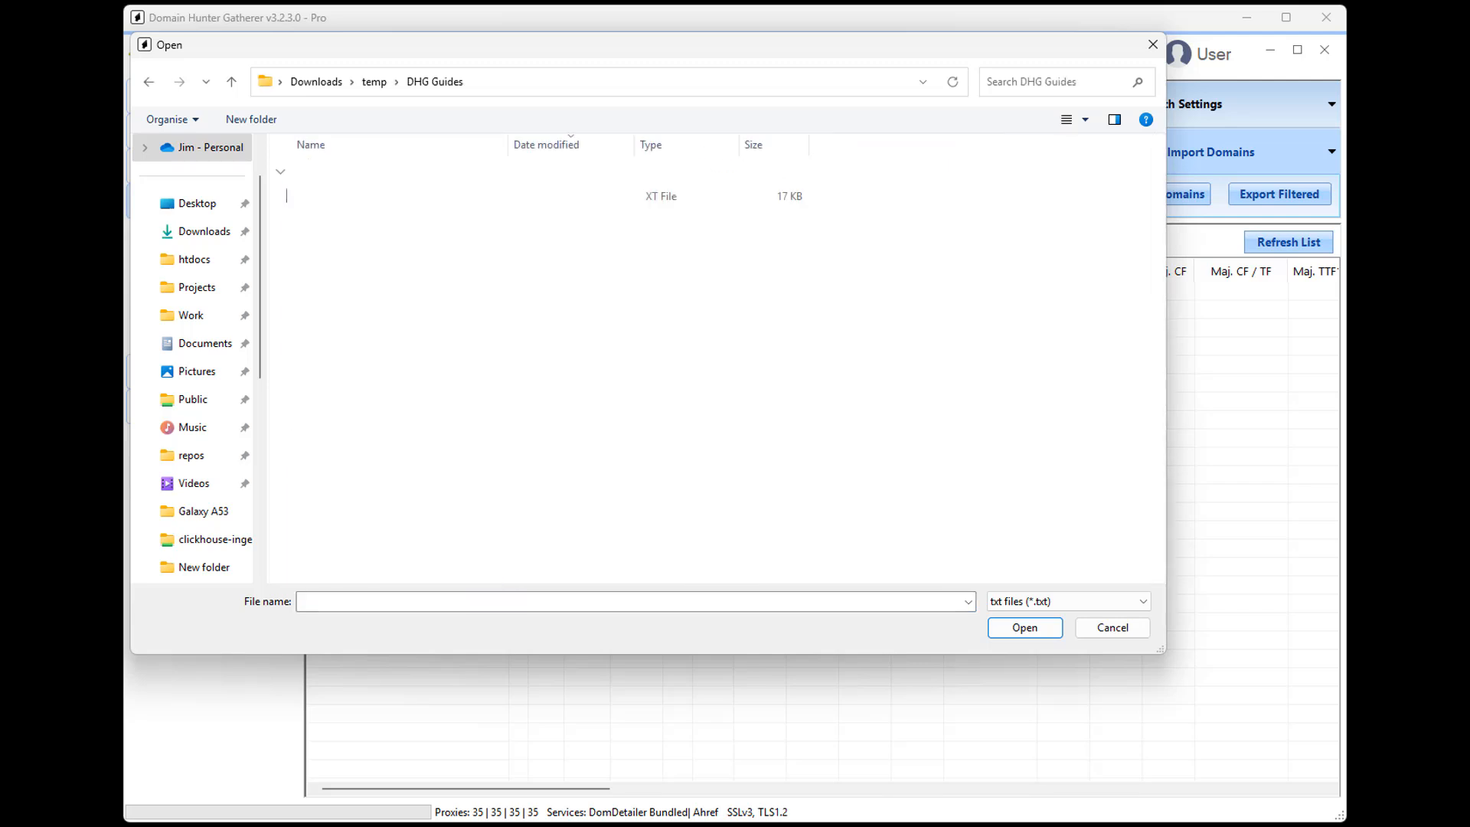
double_click(366, 197)
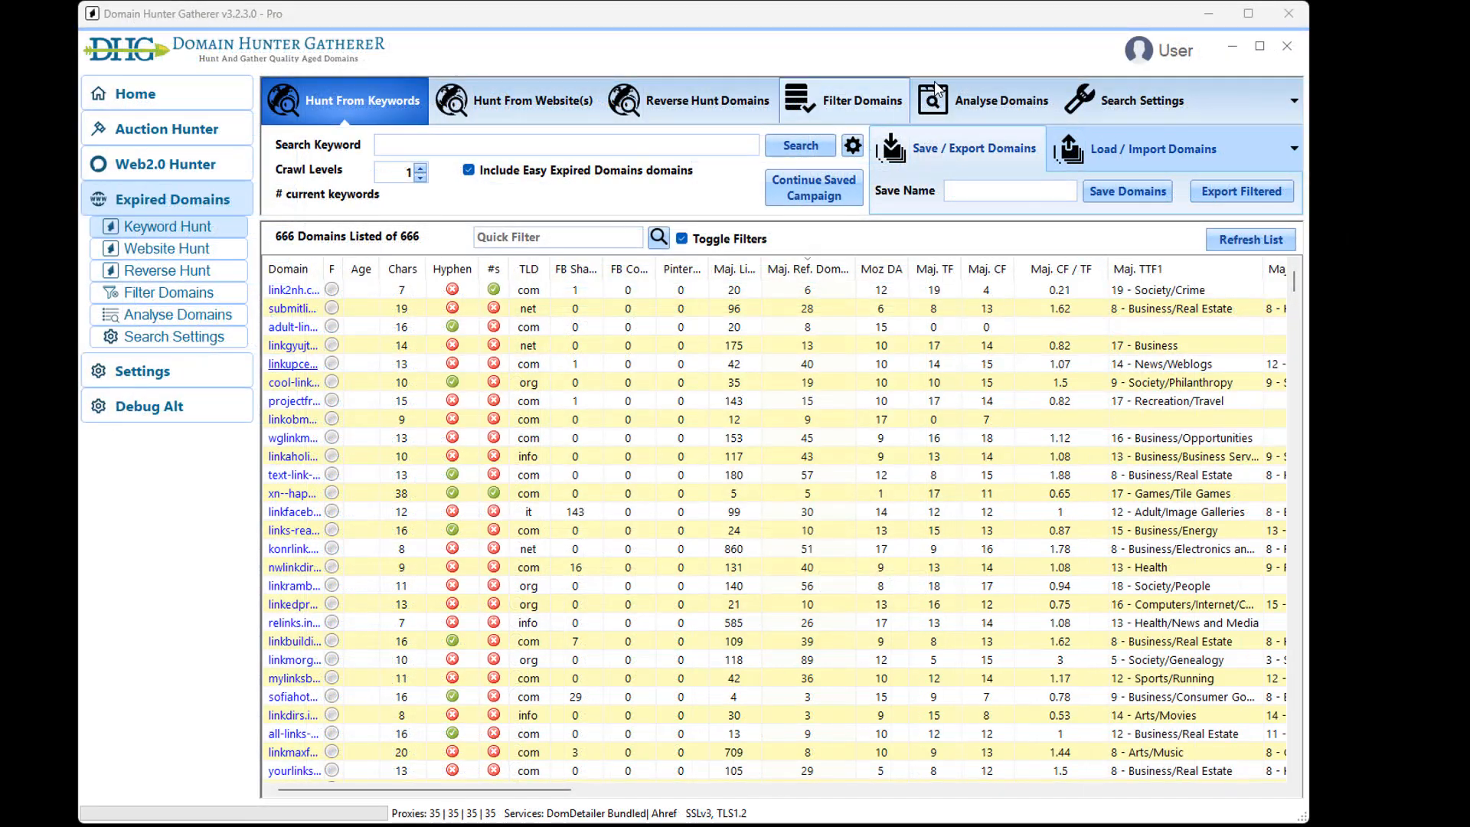
- Set up a domain analysis covering all filtered domains with the Age and SemRush Links checks enabled
click(949, 99)
click(511, 159)
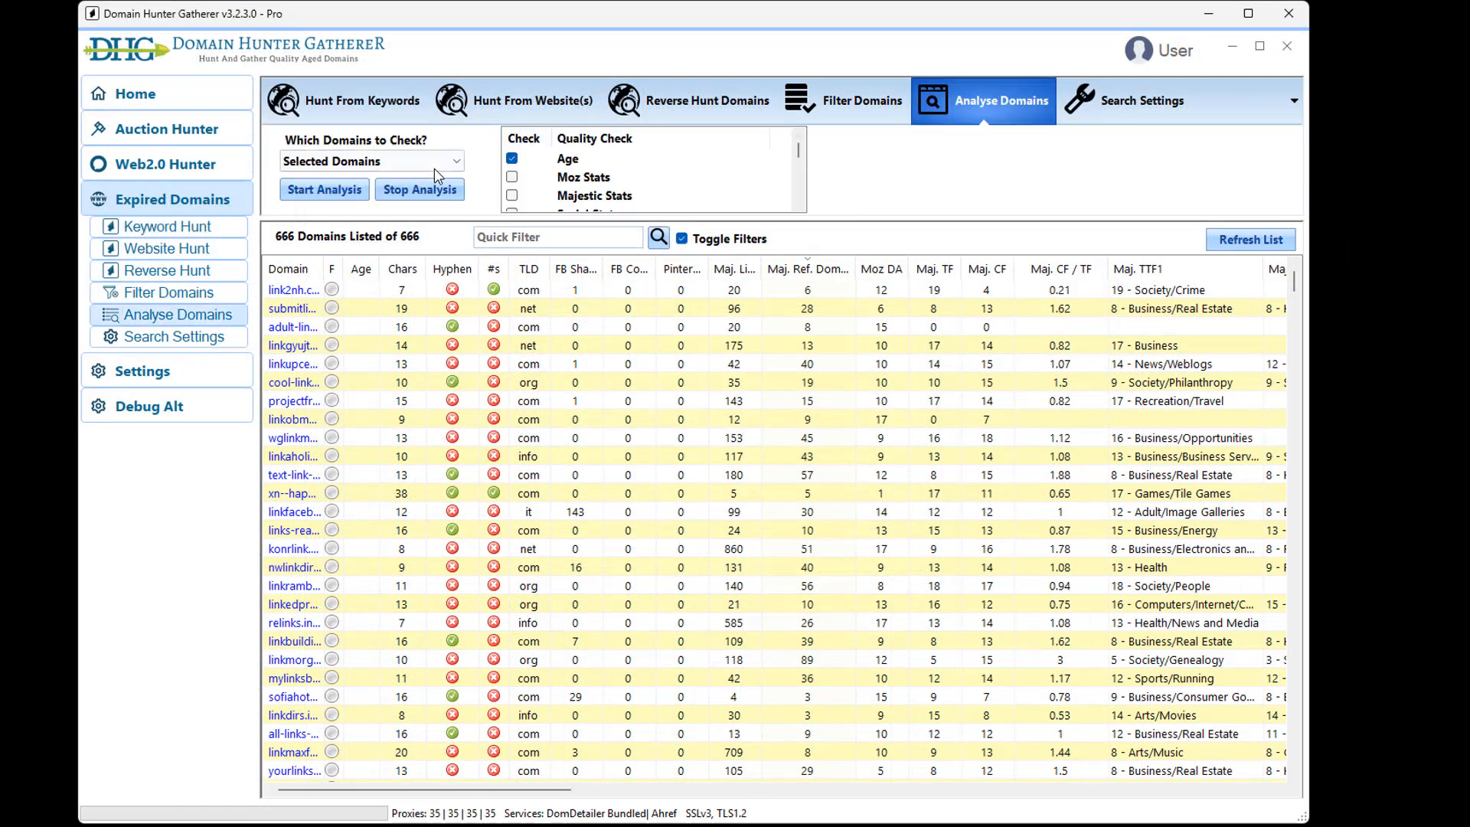
click(436, 162)
click(404, 197)
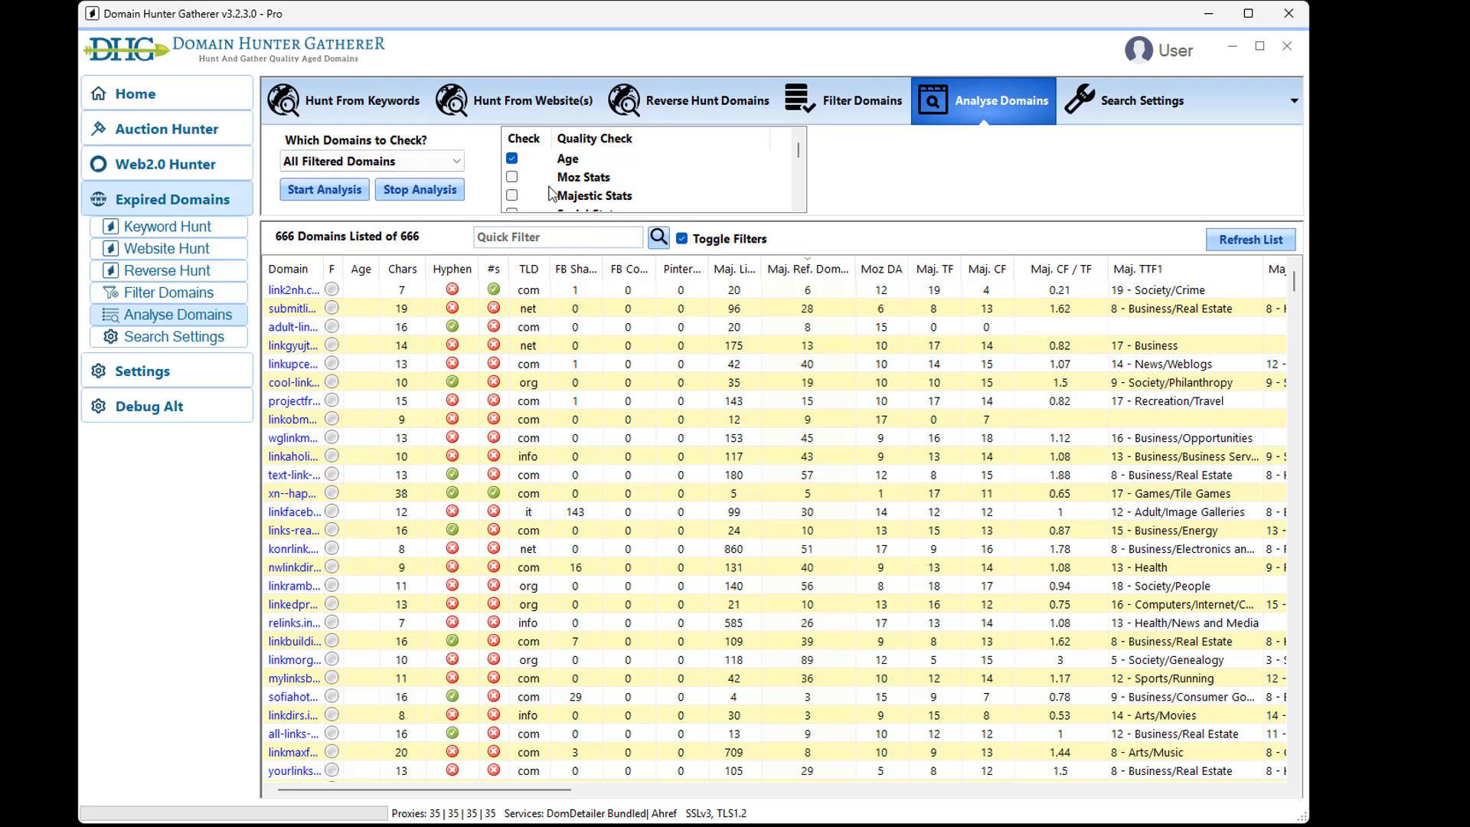
scroll(548, 196, down, 1)
click(511, 196)
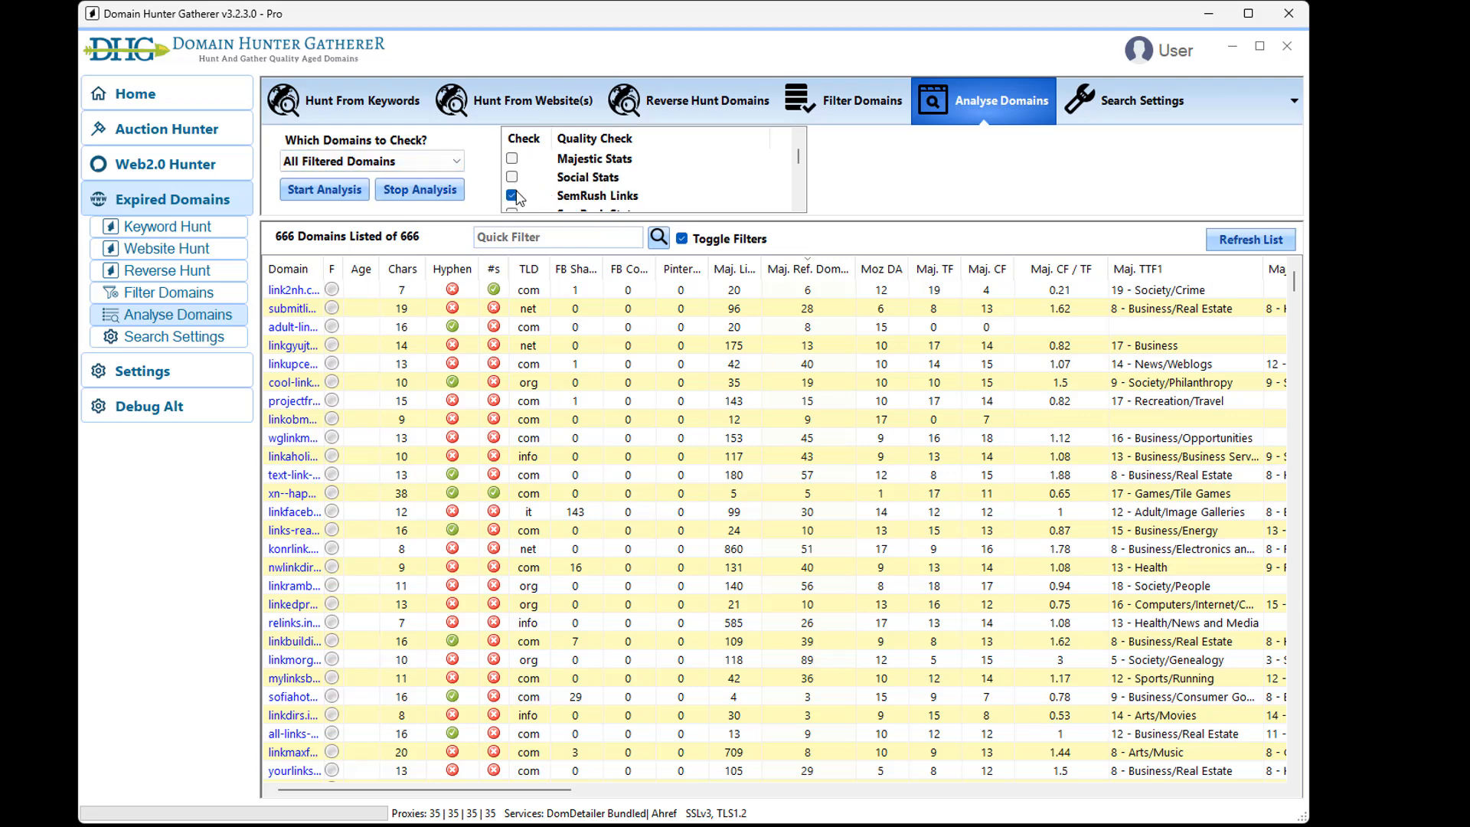
- Add the Ahrefs Stats, Ahrefs Domain Rank and Ahrefs Positions + Traffic checks and start the analysis
scroll(516, 195, down, 1)
scroll(517, 189, down, 2)
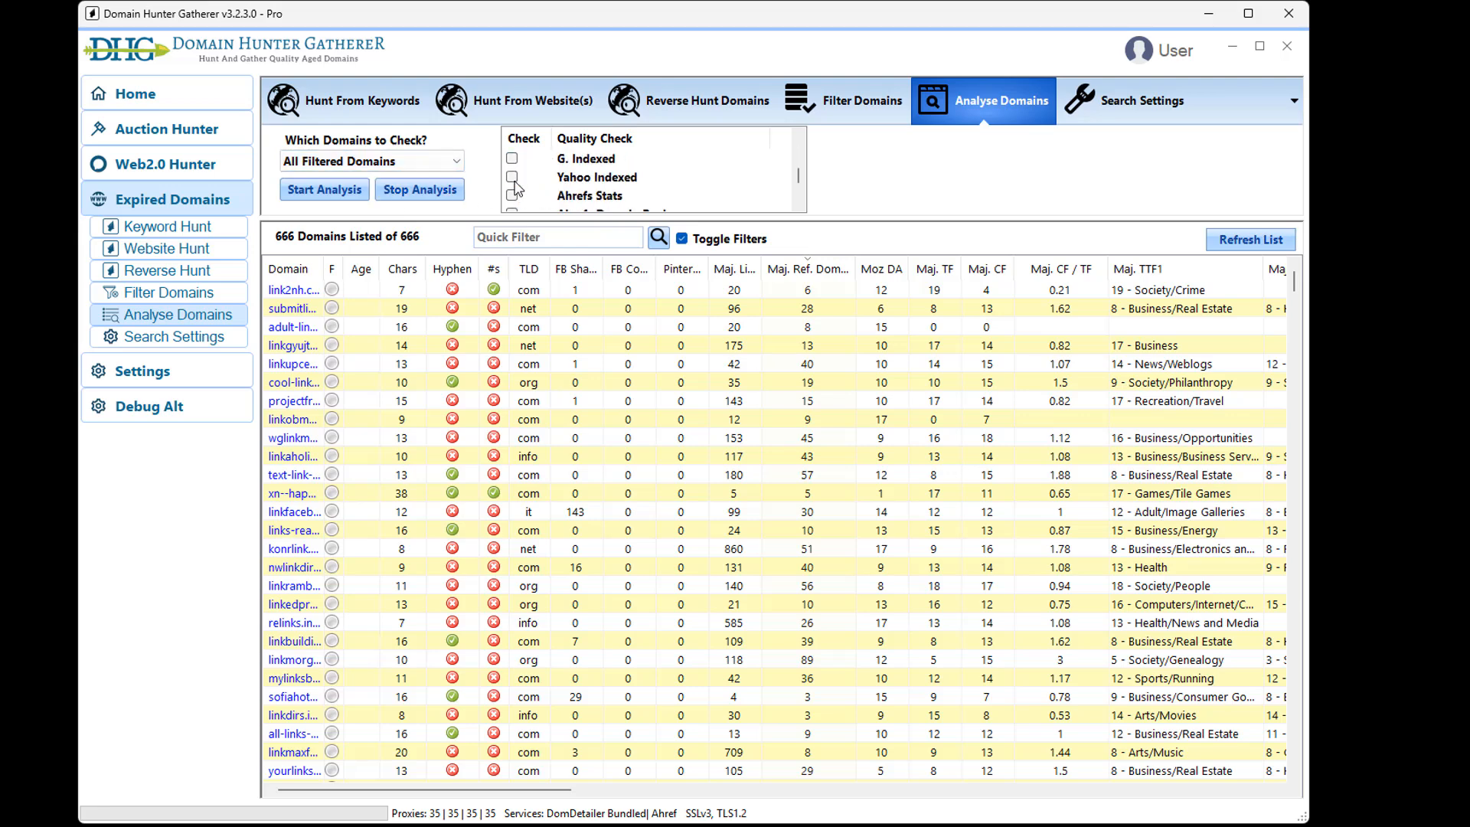
click(511, 195)
scroll(512, 195, down, 1)
click(511, 177)
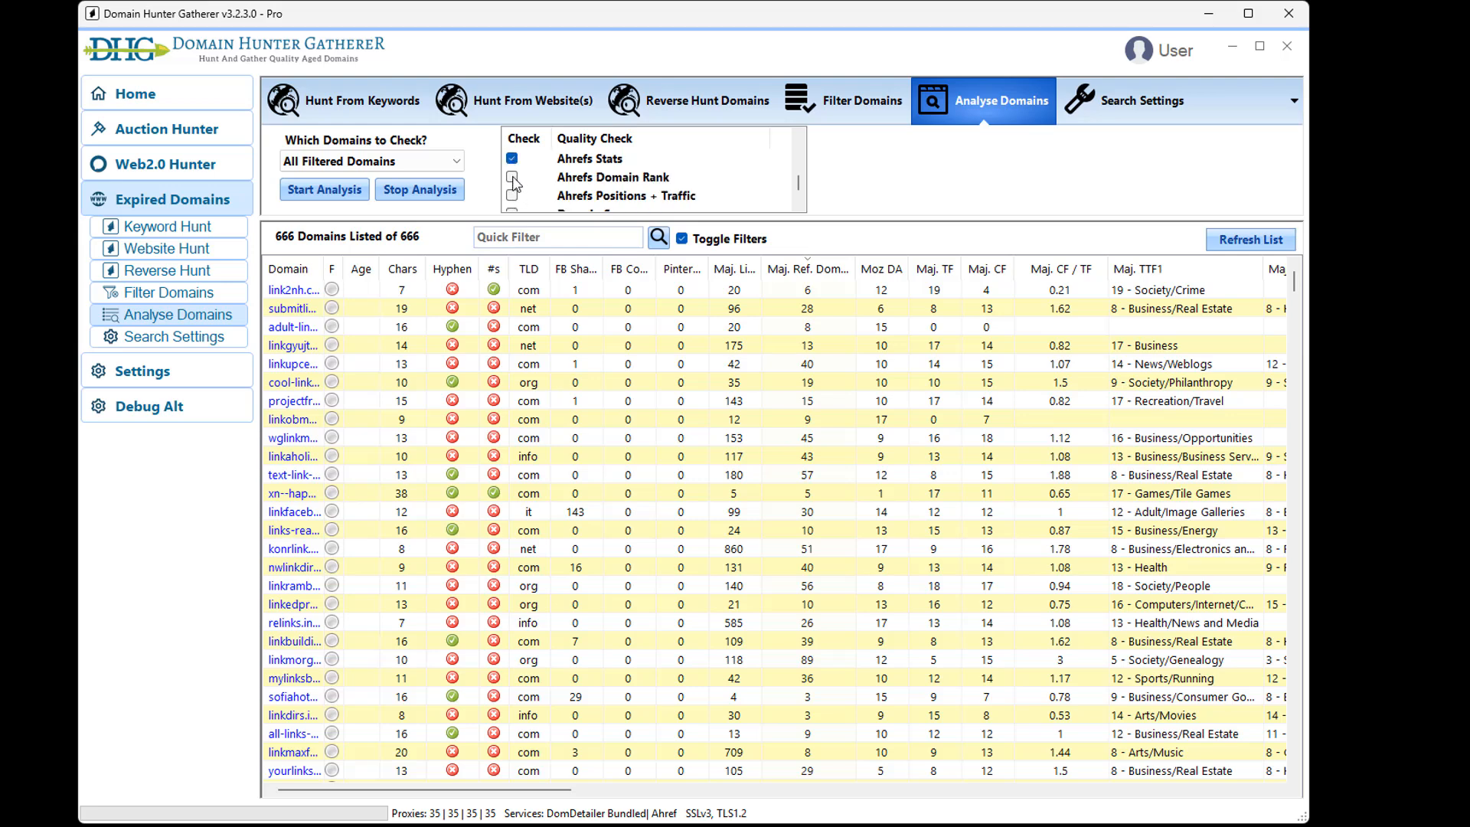
click(511, 195)
scroll(516, 198, down, 1)
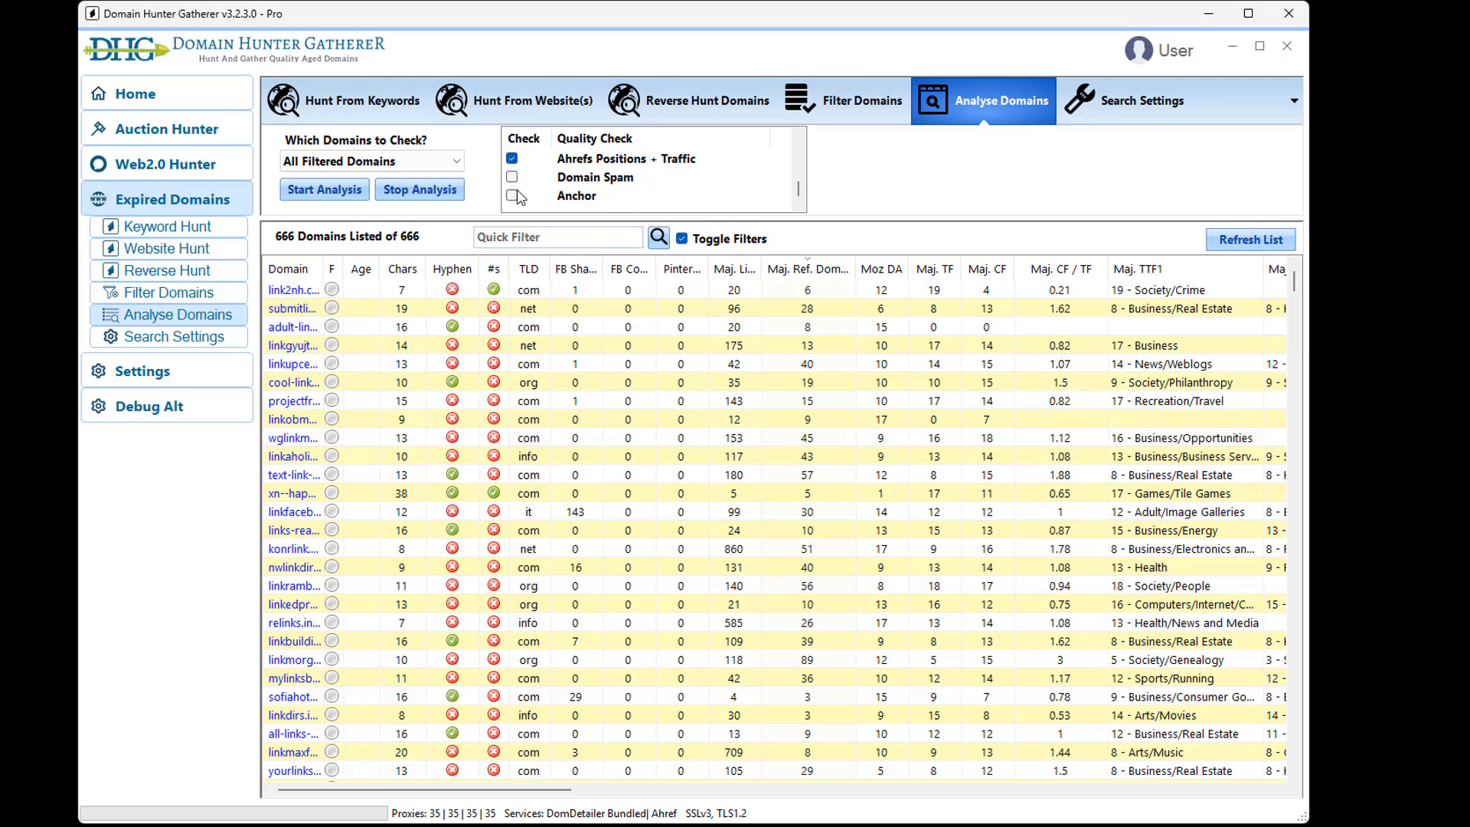
click(512, 177)
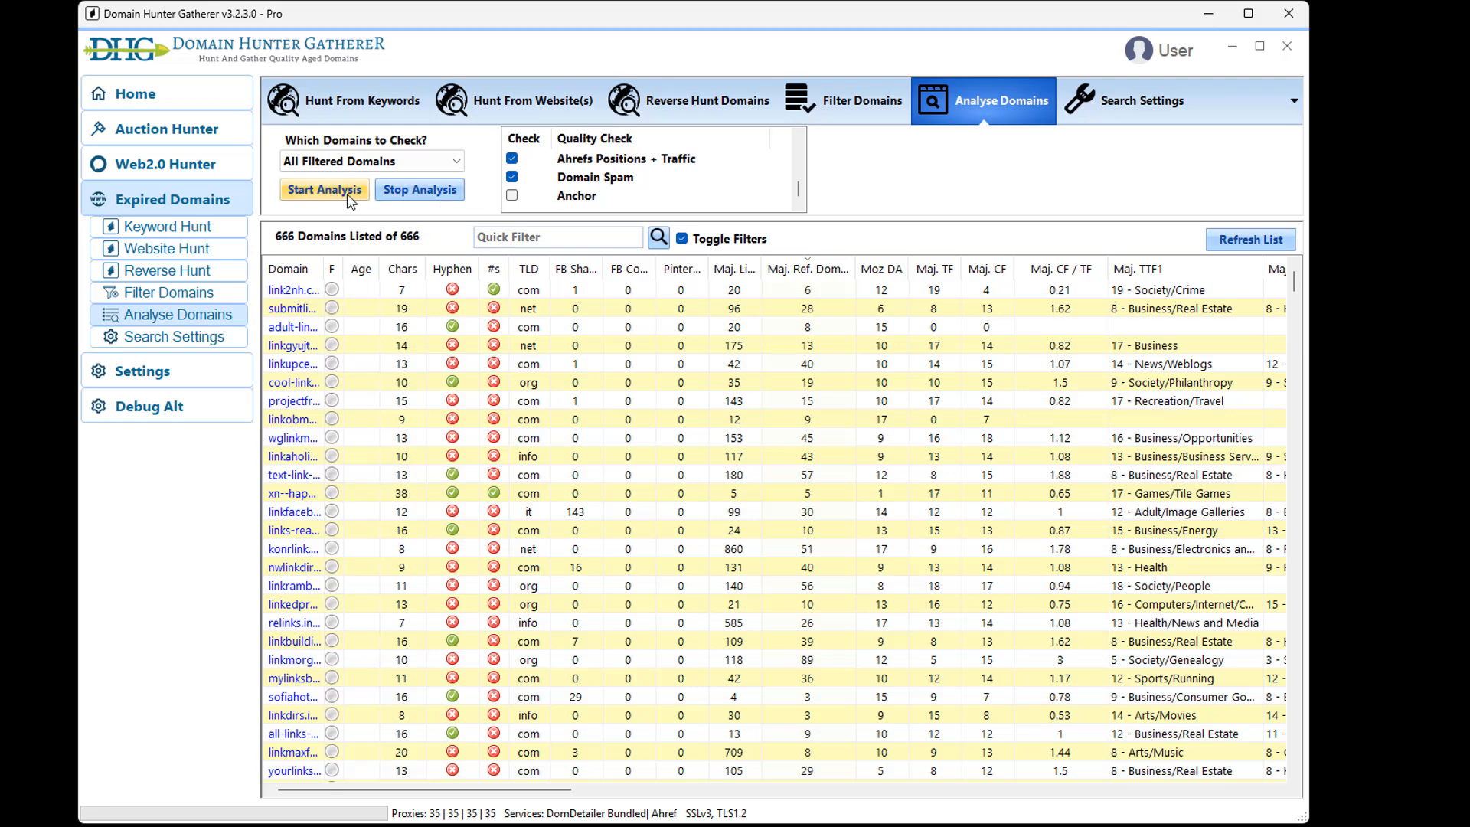
click(514, 180)
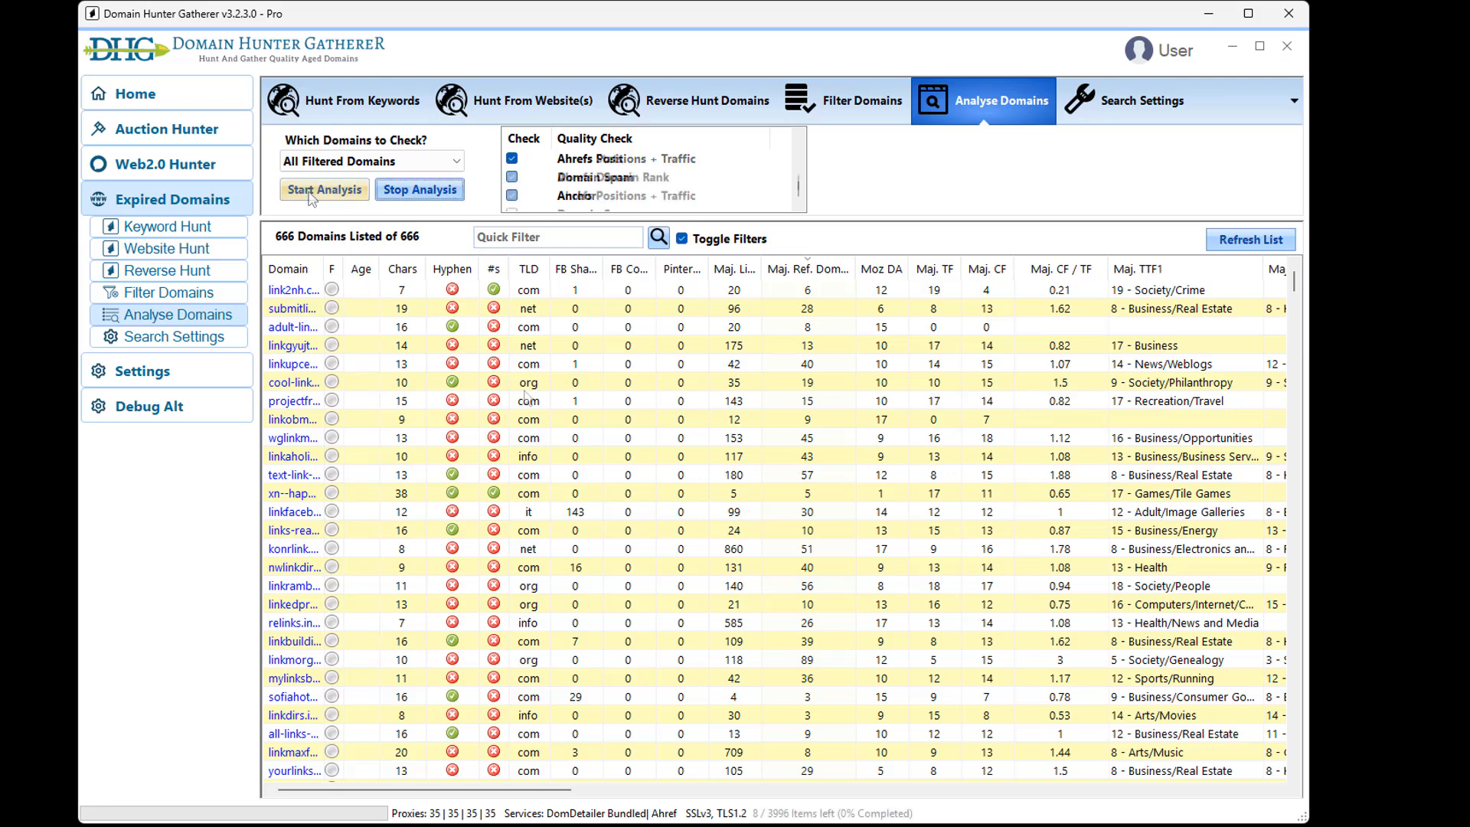
click(311, 194)
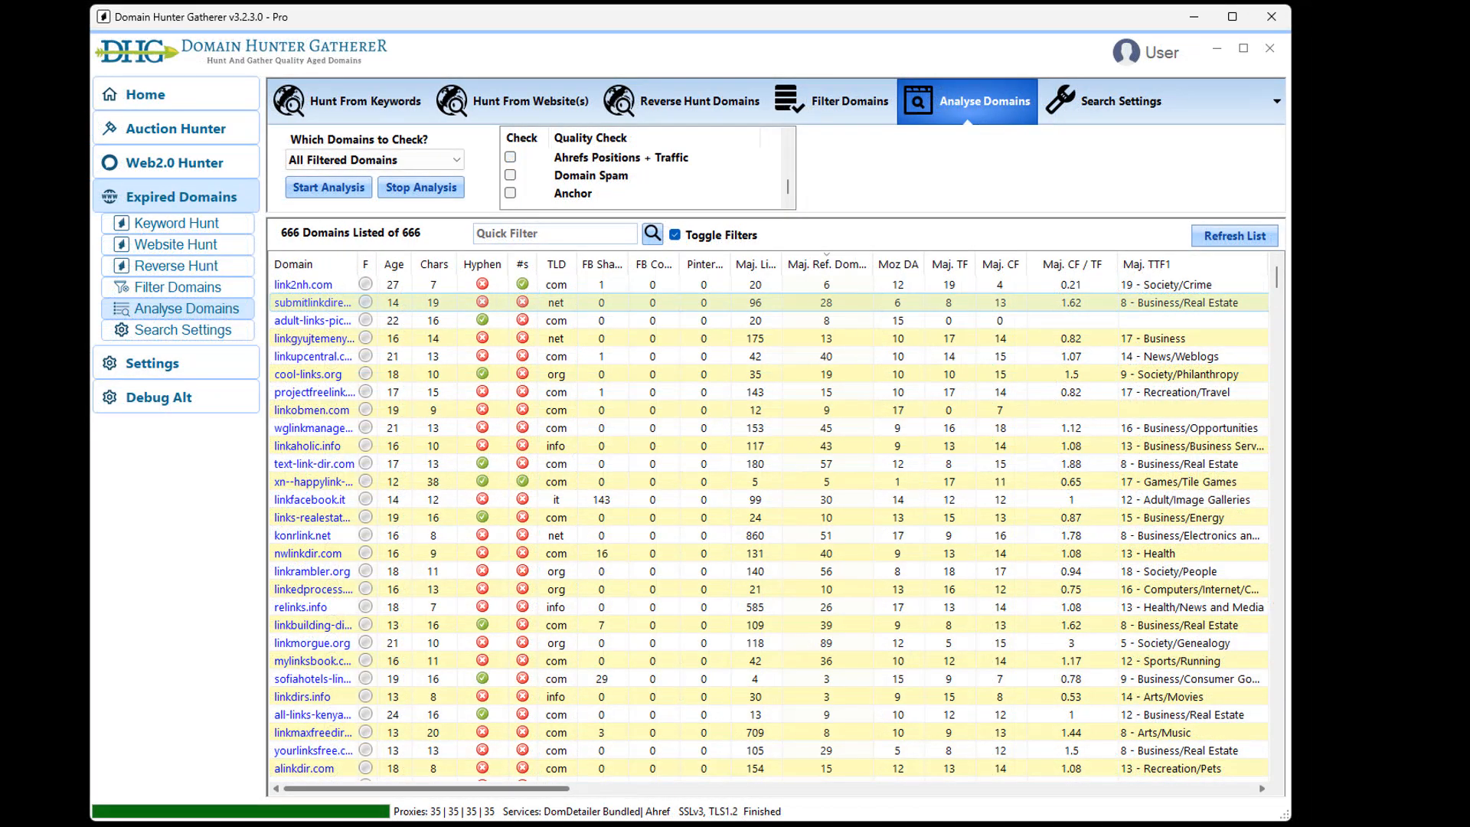
- Compare the analysed domains by sorting on name, Moz DA, descending Majestic referring domains and descending Majestic links
click(331, 266)
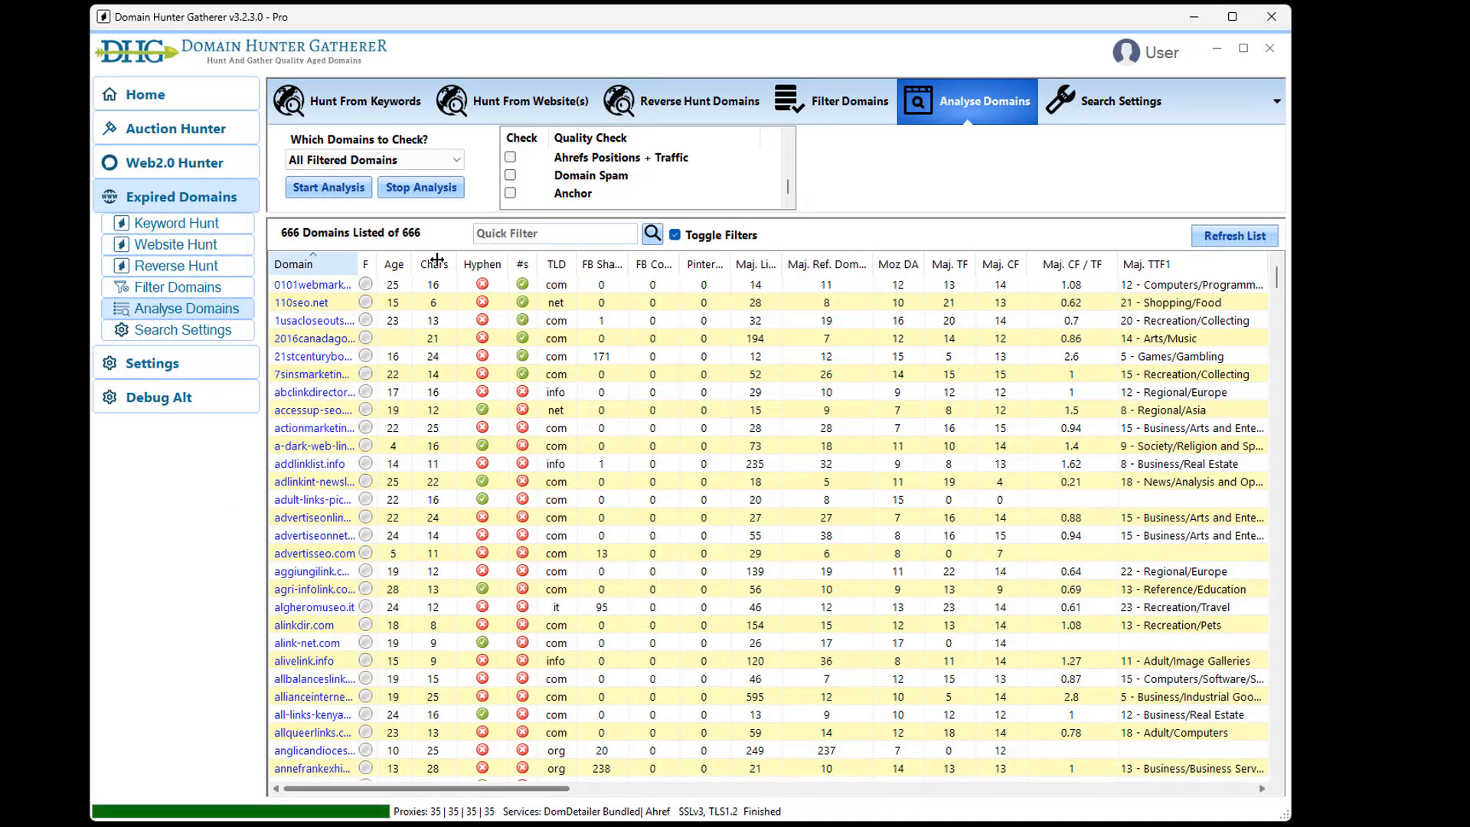
click(911, 268)
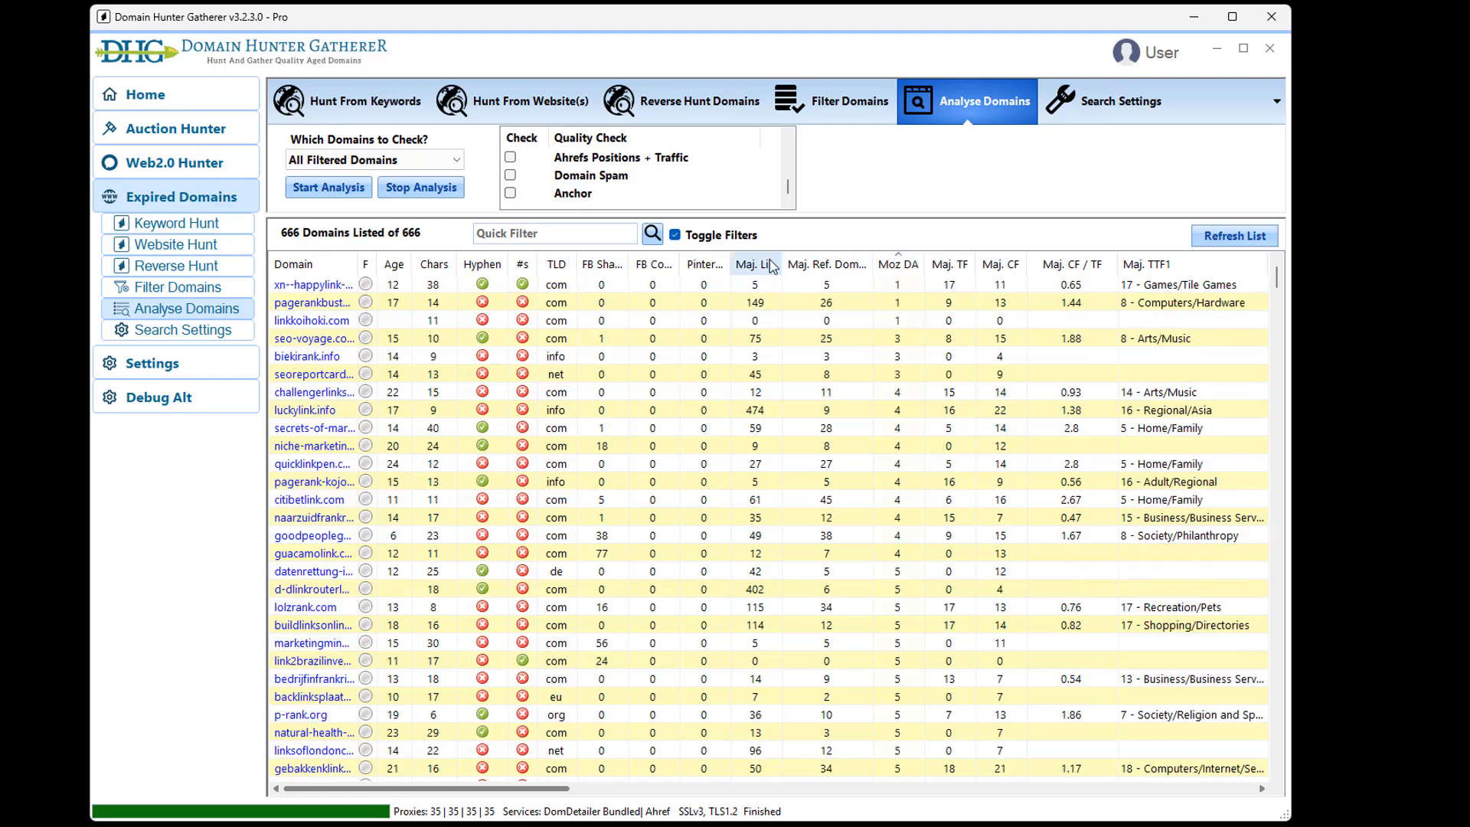
click(829, 266)
click(829, 265)
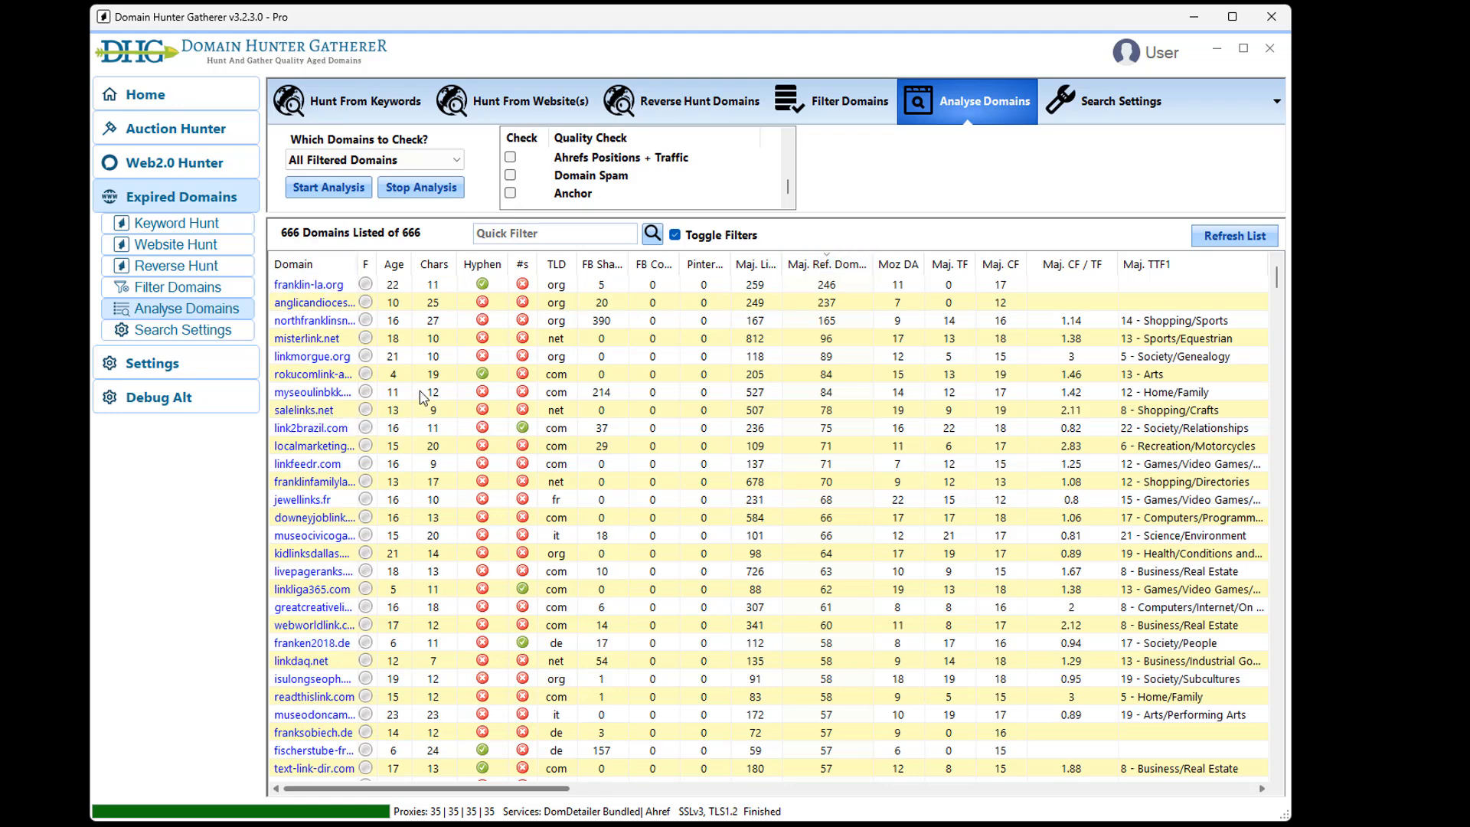
click(755, 264)
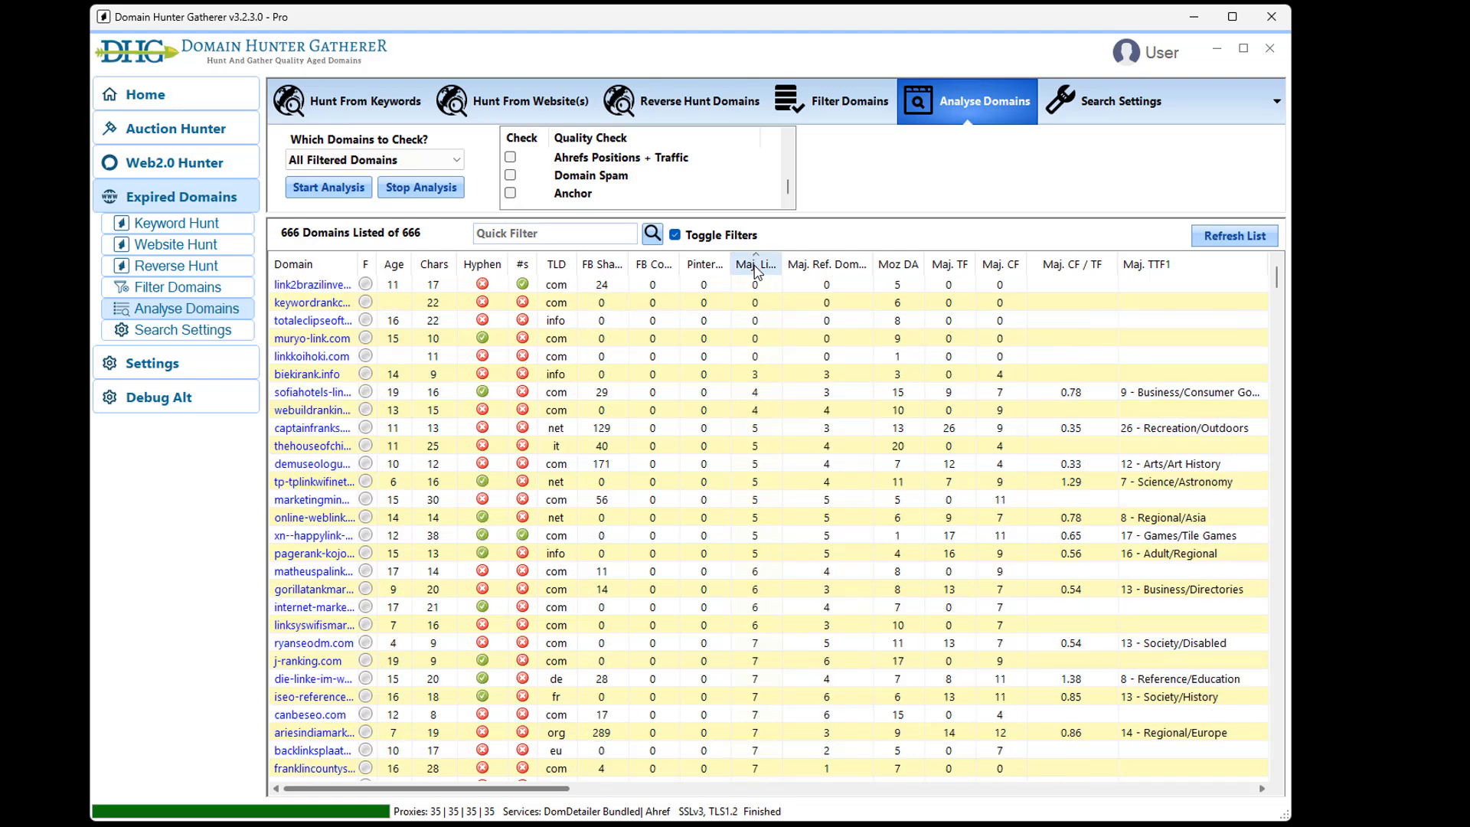
click(755, 267)
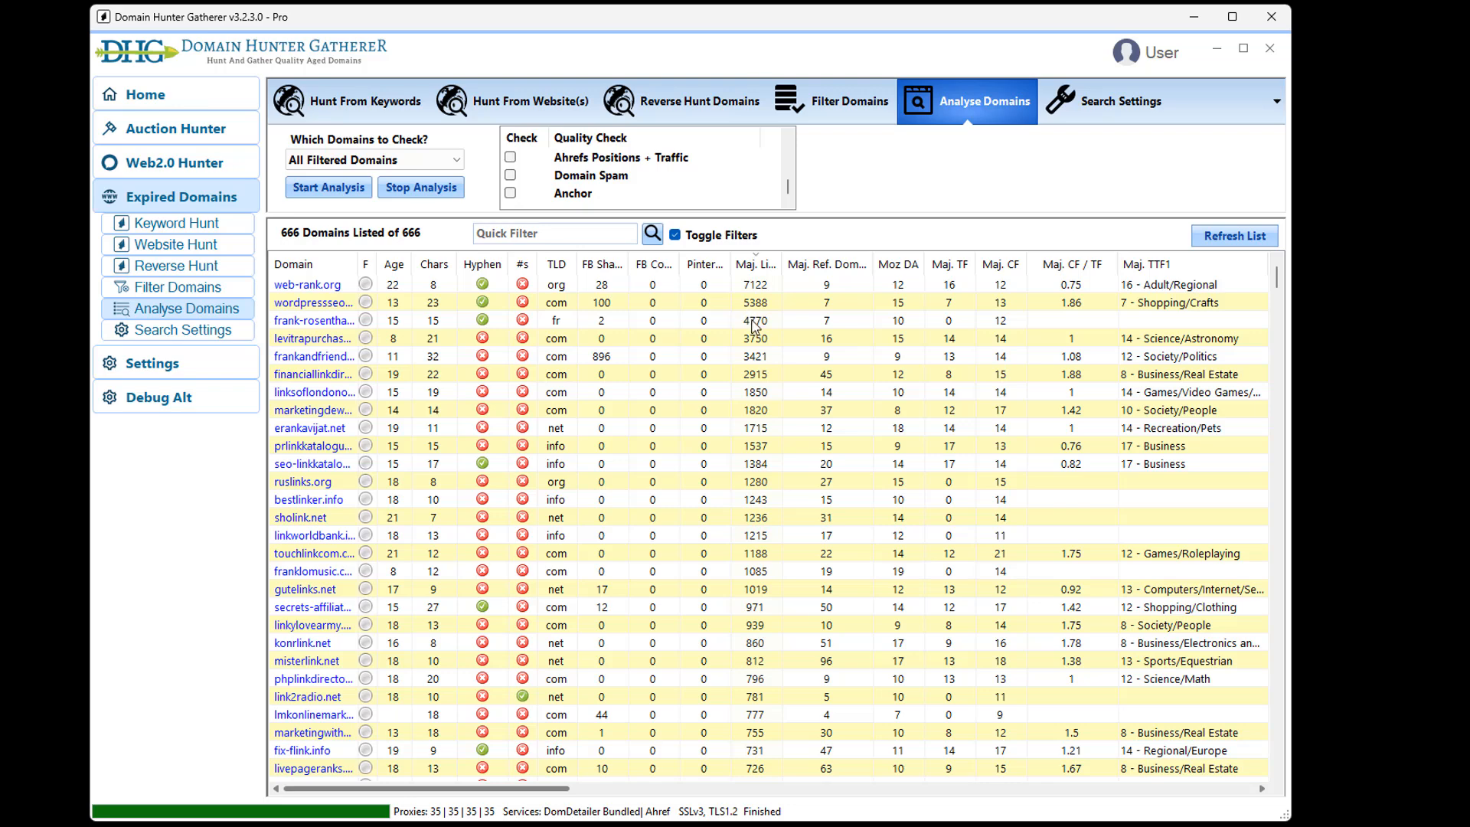
- Filter the domain list by "backlink" and widen the Domain column to fit the full names
click(590, 241)
text(backlink)
click(652, 233)
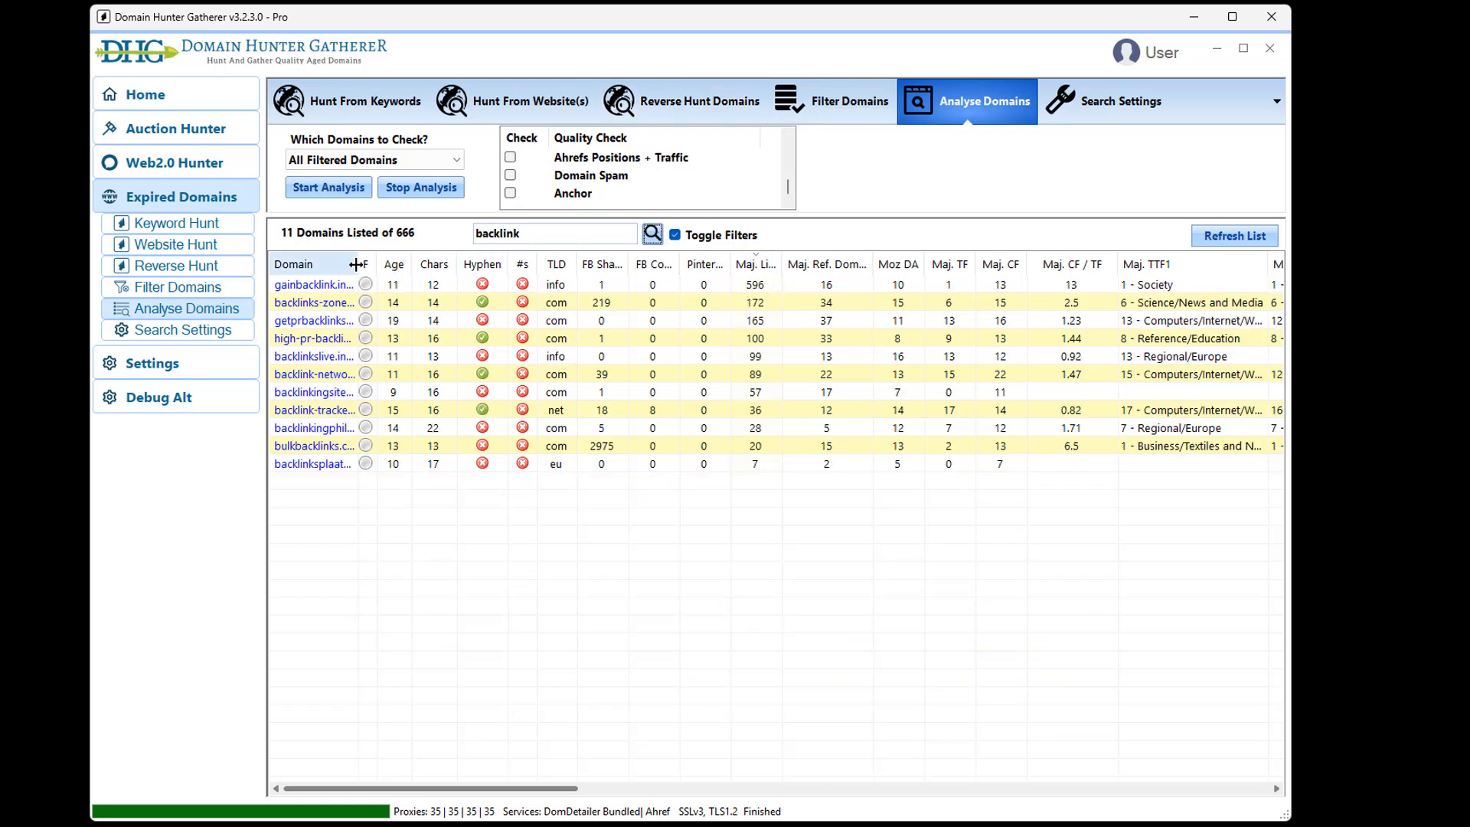
drag(356, 264, 415, 265)
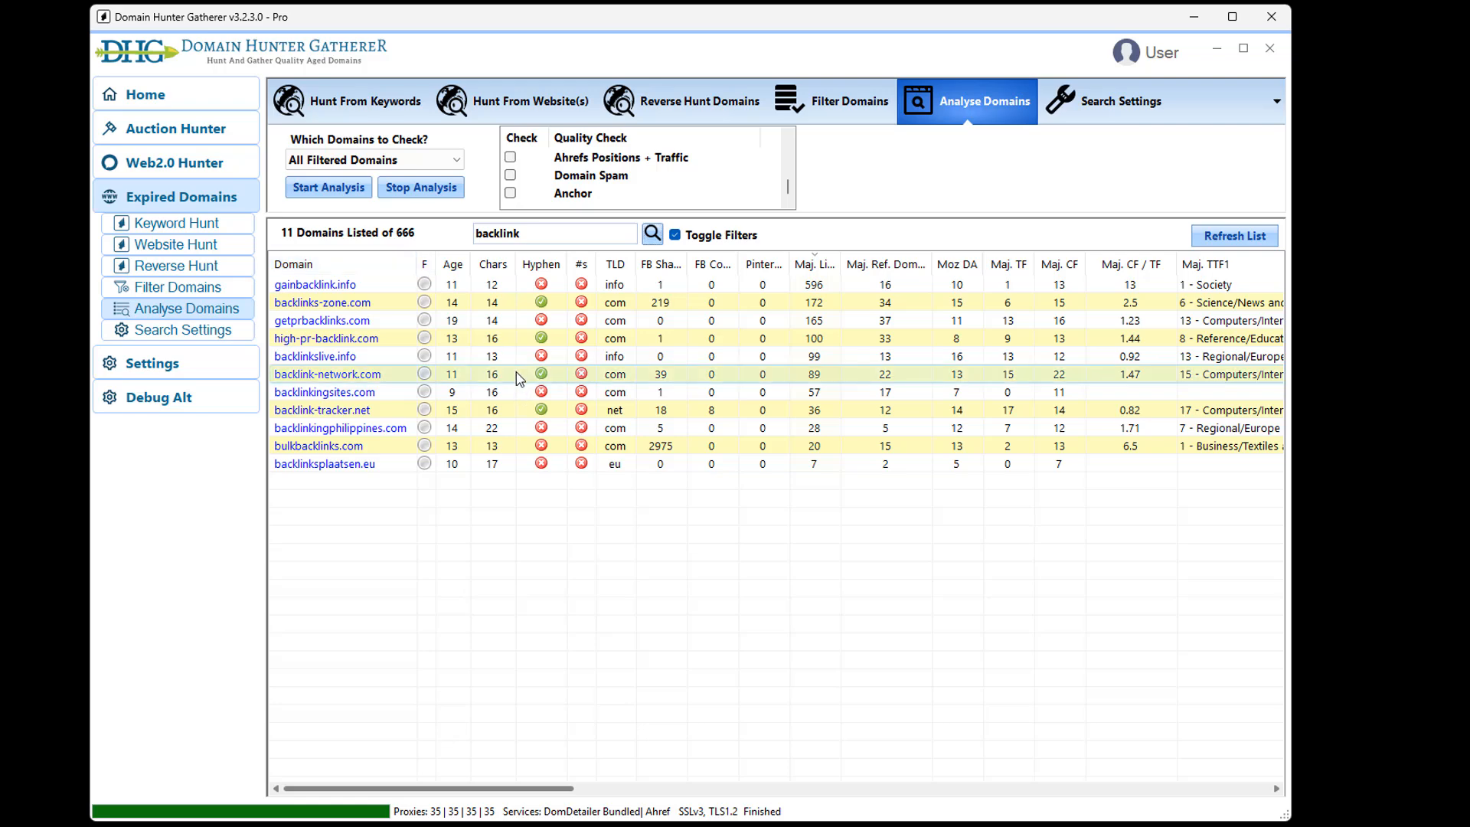
- Sort the filtered domains by Majestic referring domains, and finally by Majestic TF in descending order
click(886, 266)
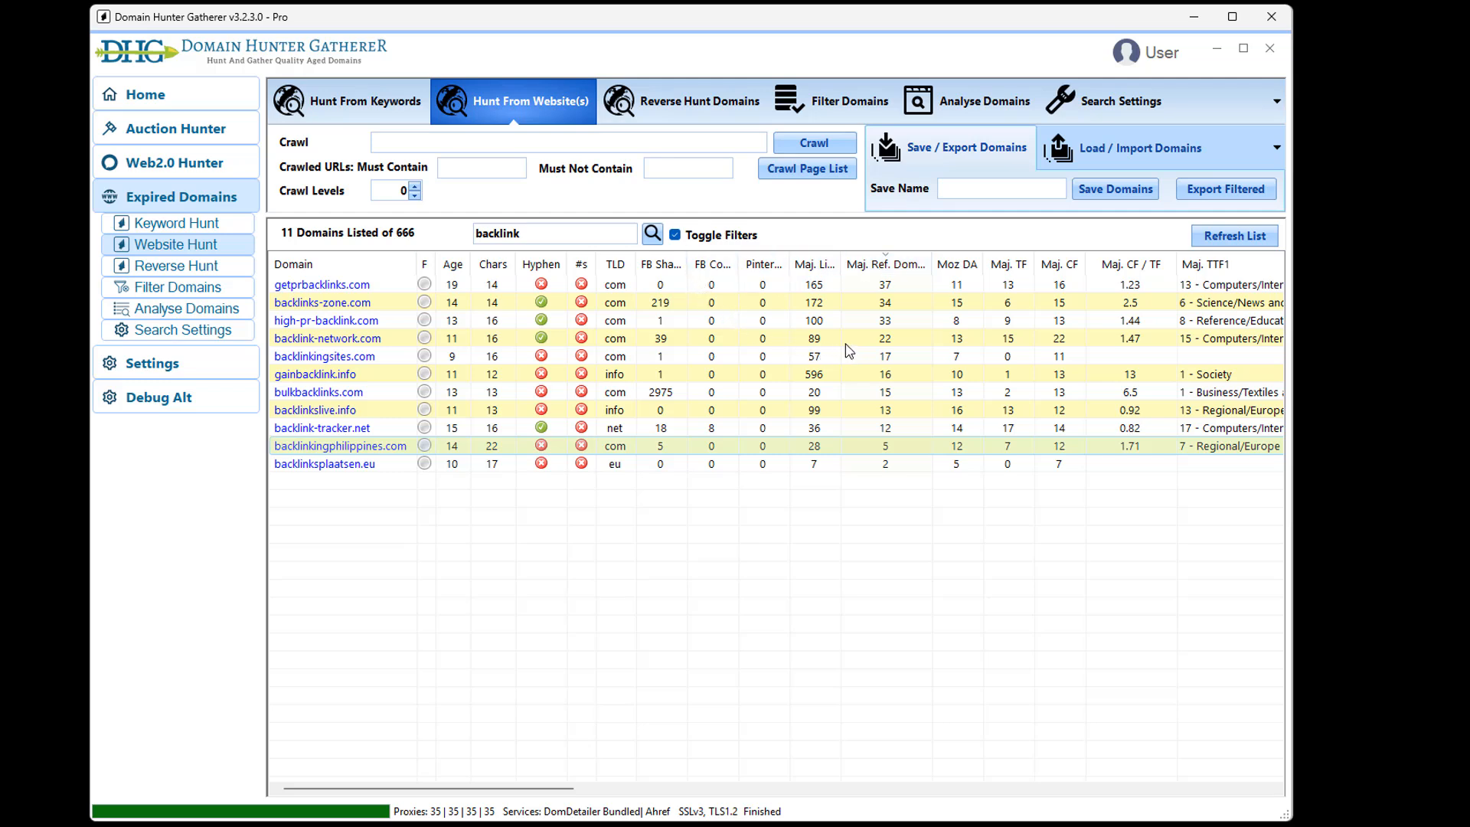
click(1020, 266)
click(1021, 265)
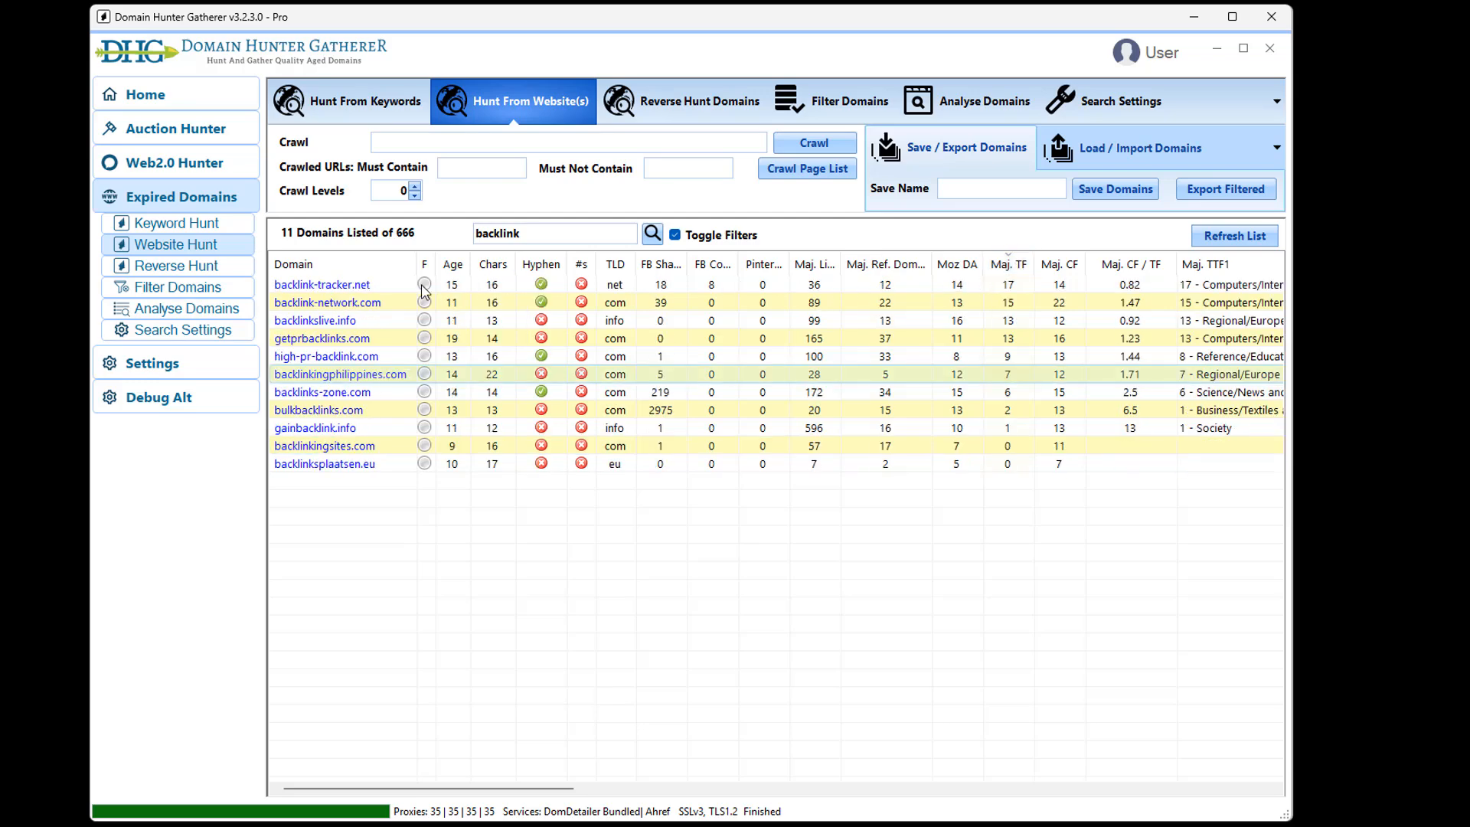
- Open the Wayback Machine history of backlink-network.com from the domain list and dismiss the donation banner
right_click(531, 301)
mouse_move(635, 413)
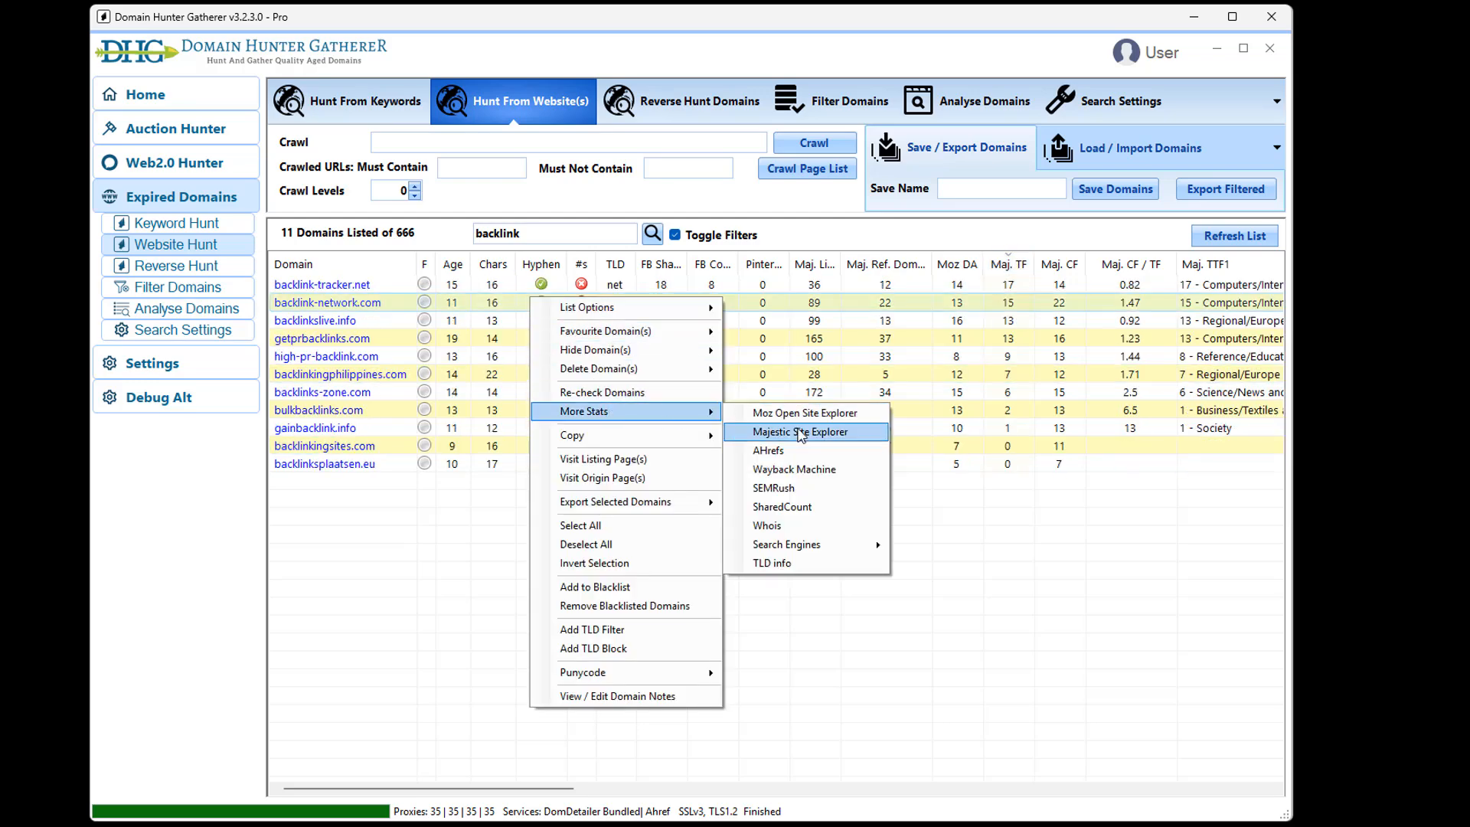
click(820, 474)
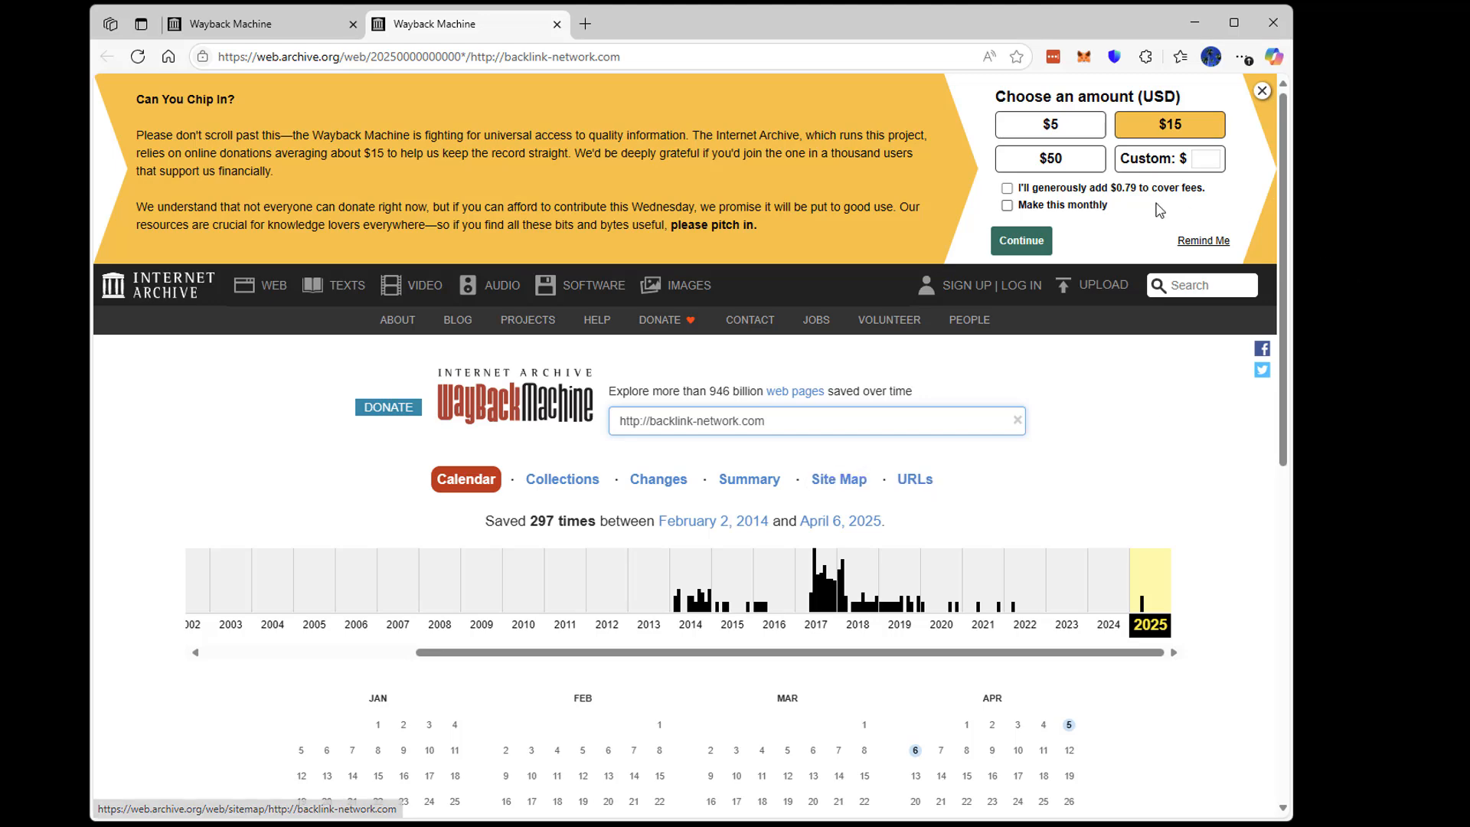
click(1262, 90)
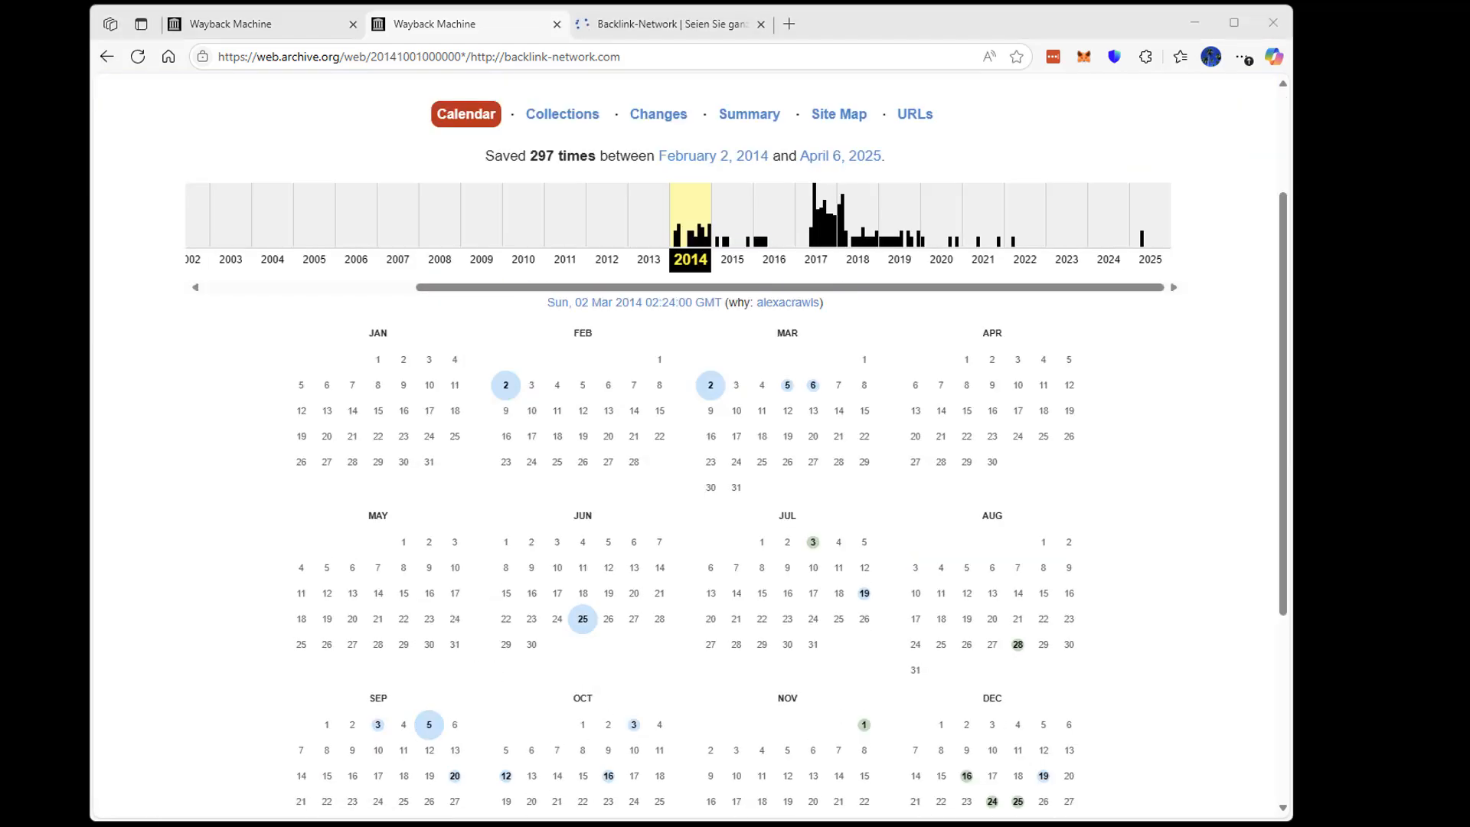
- Check the 2014 calendar captures and open the 02:20:30 snapshot of September 5, 2014
mouse_move(583, 619)
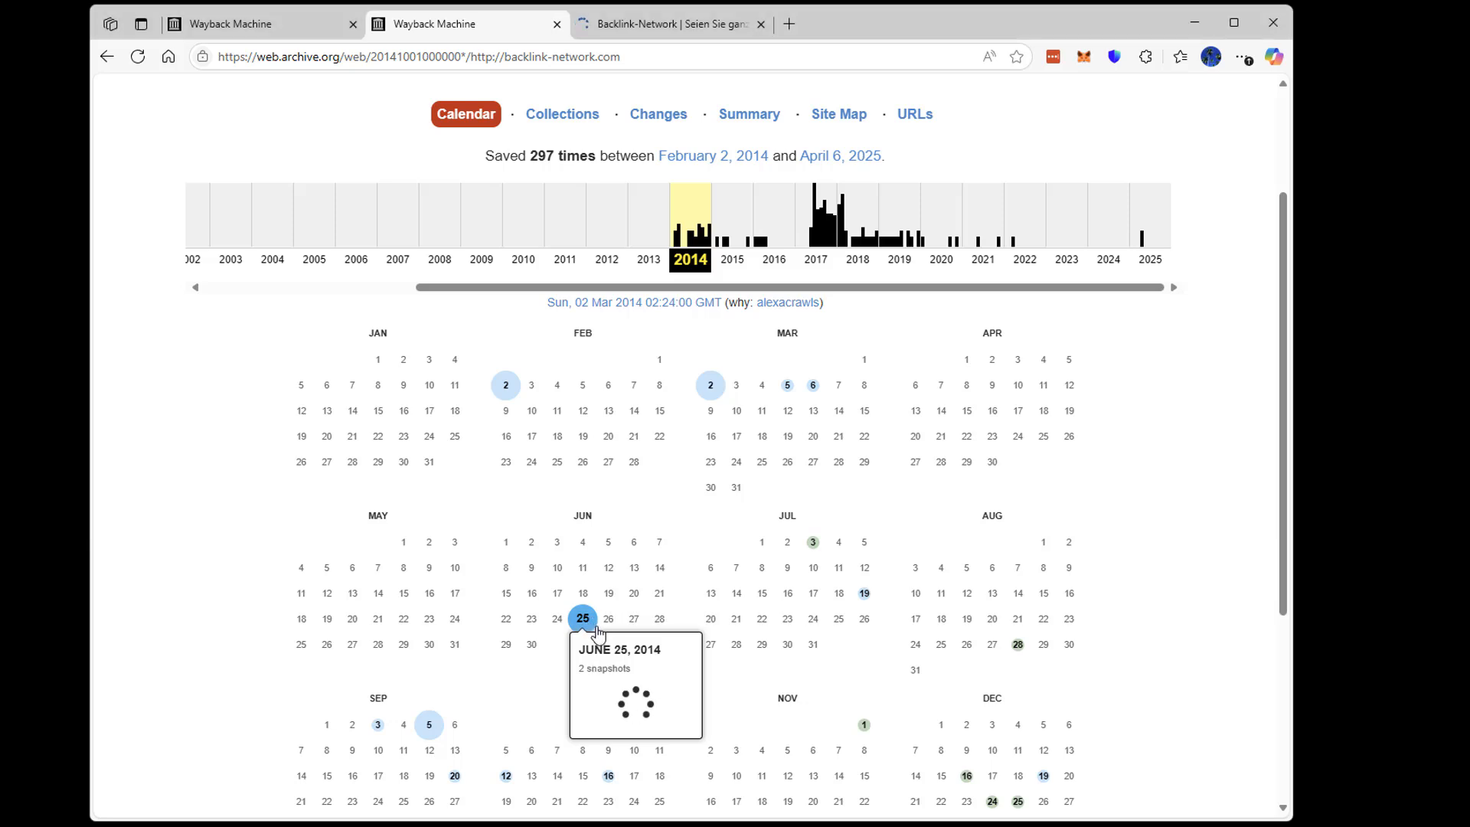
mouse_move(429, 725)
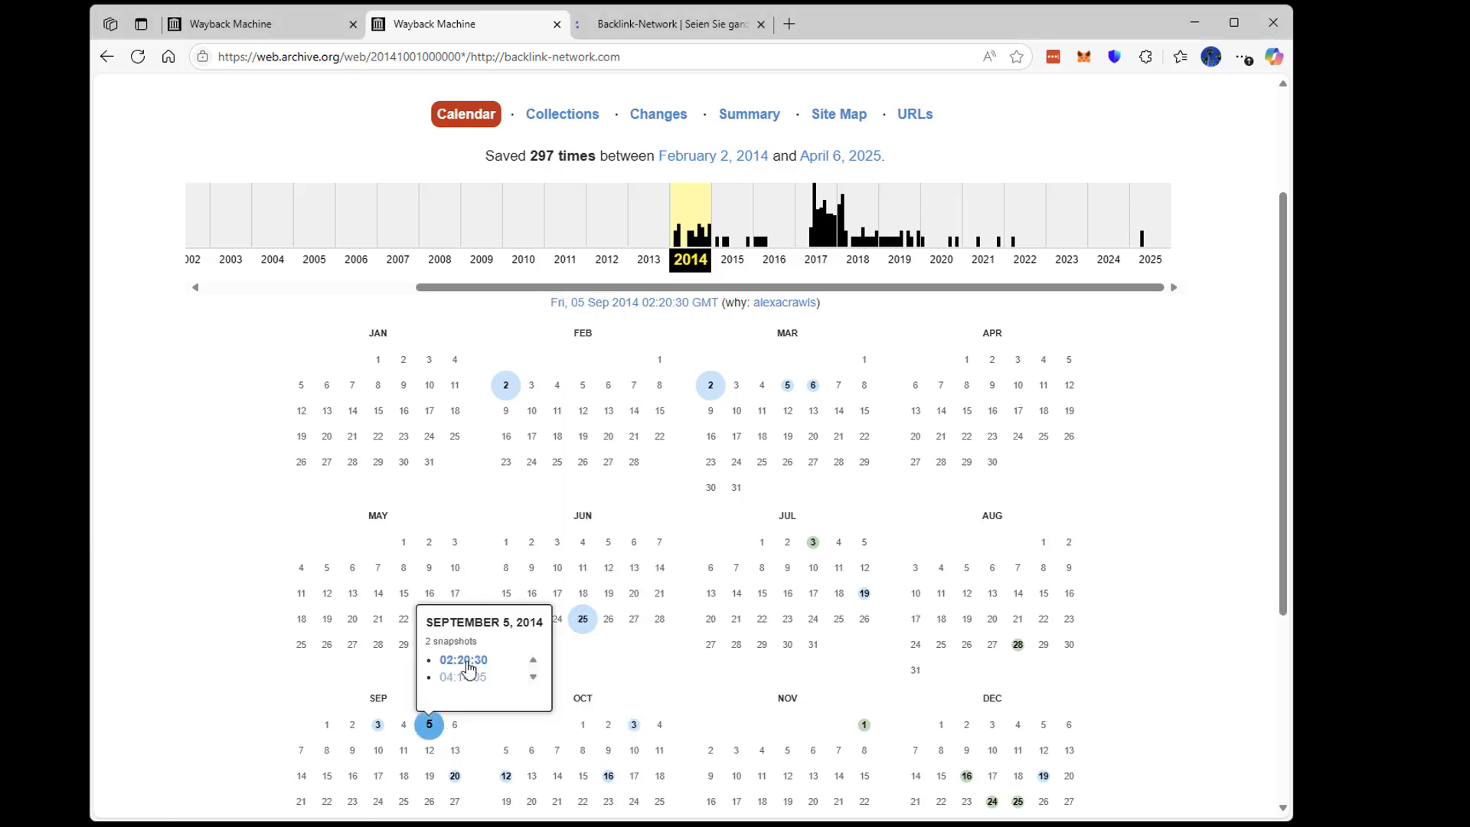
click(463, 662)
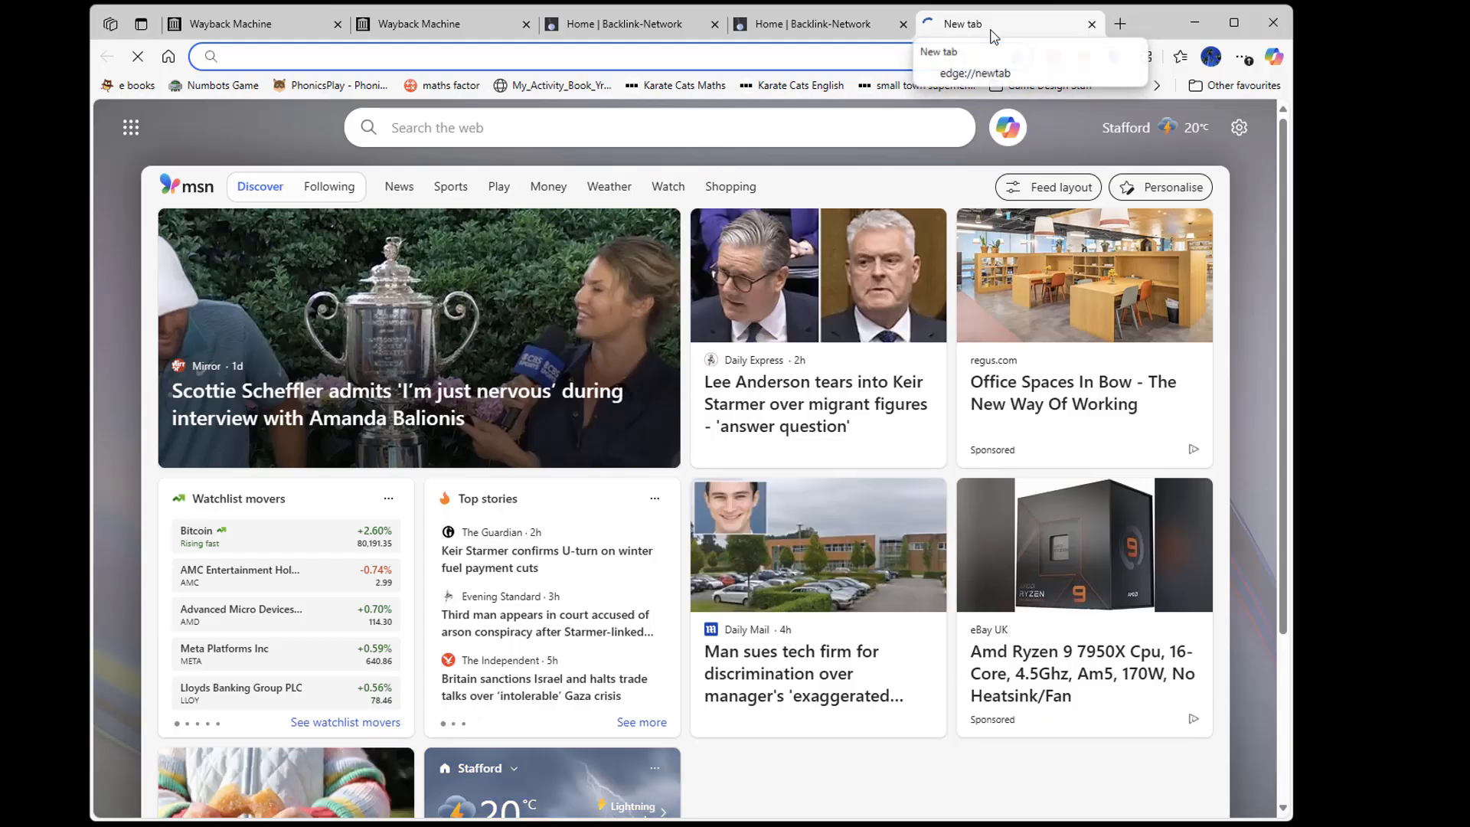
- Load google.com in the new browser tab
text(google.)
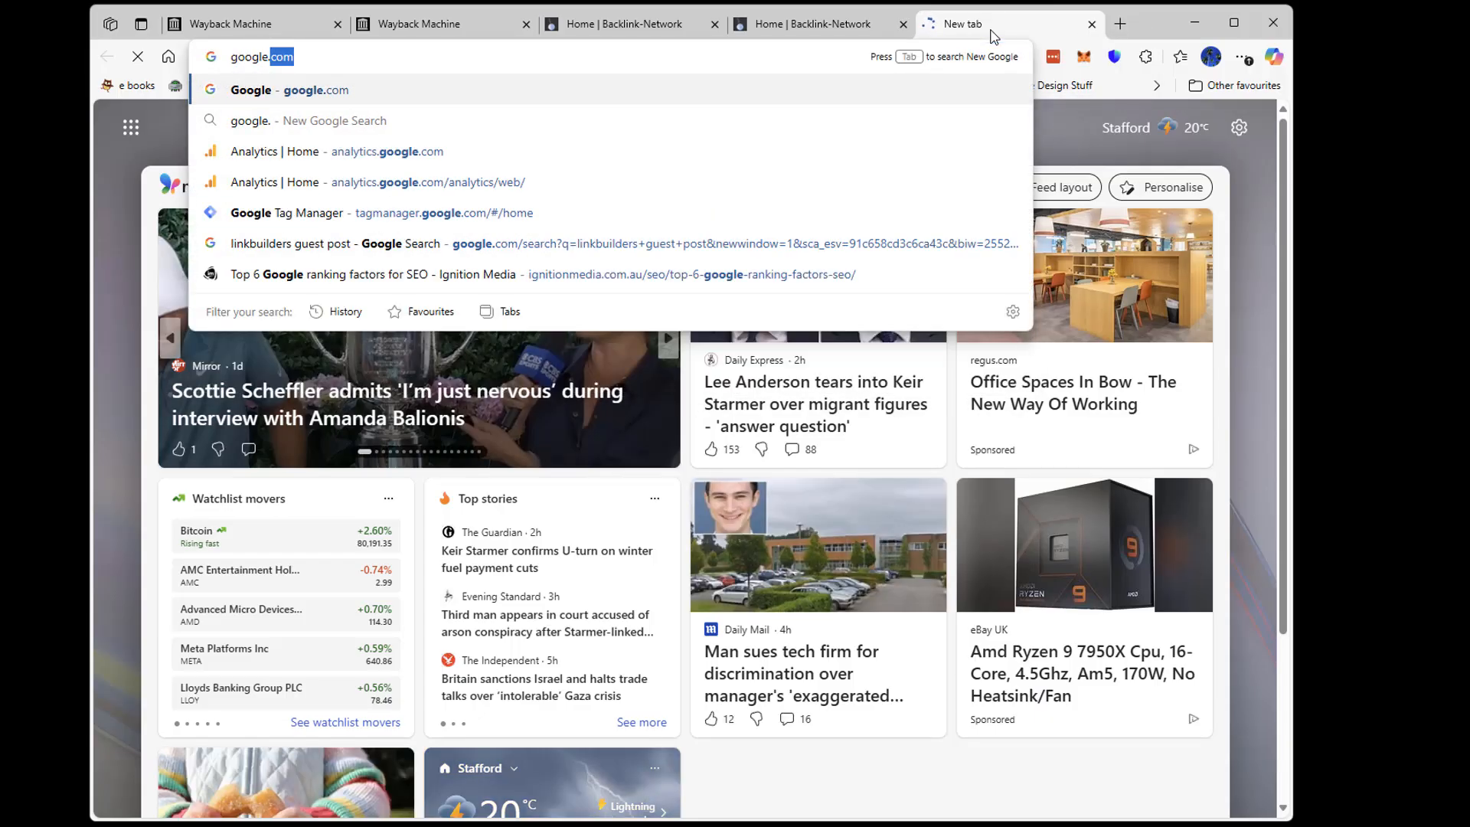
text(com)
key(Return)
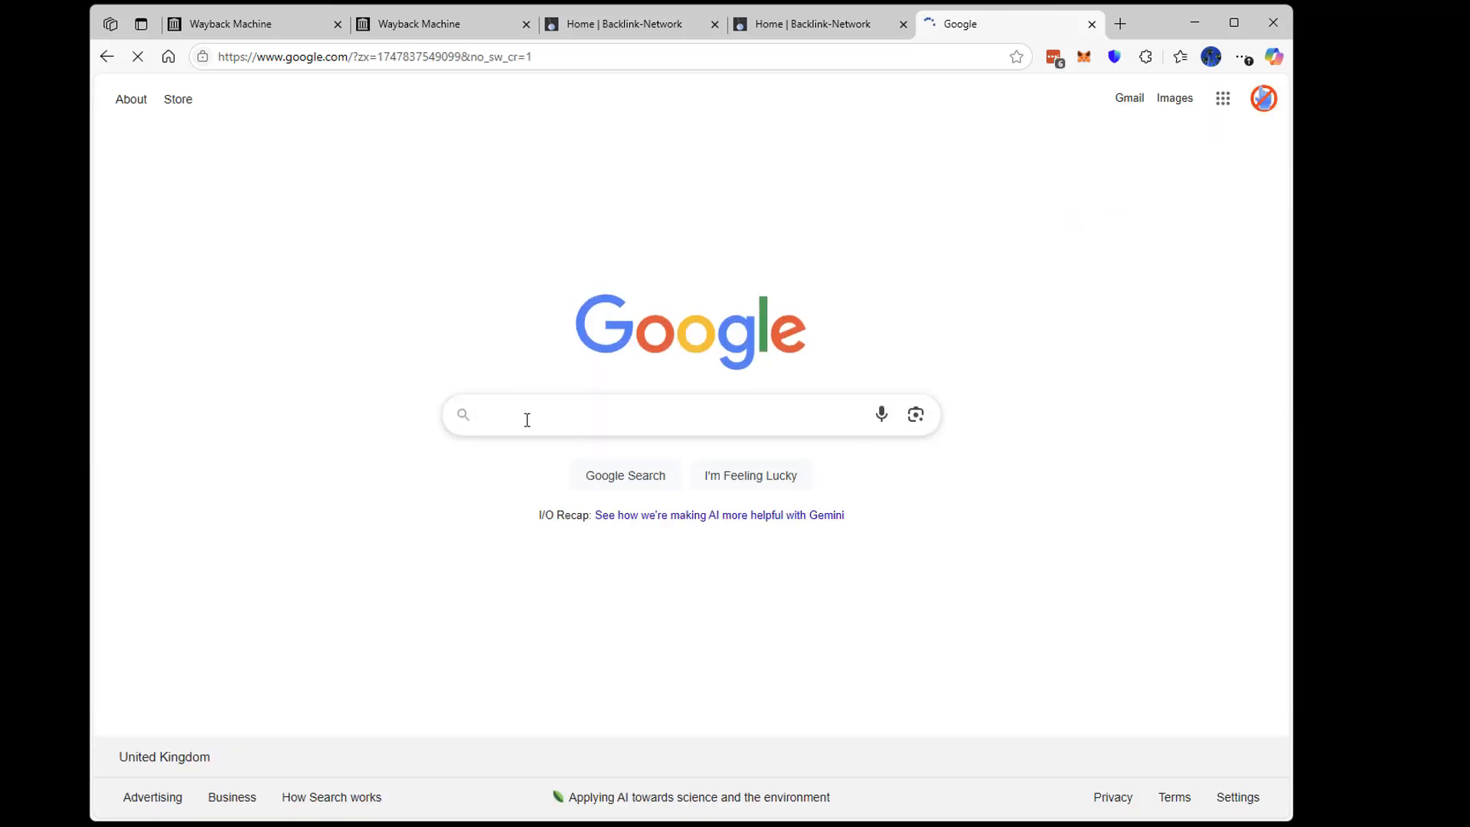
- Search Google for site:backlink-network.com and look through the domain's indexed pages
click(526, 416)
text(site)
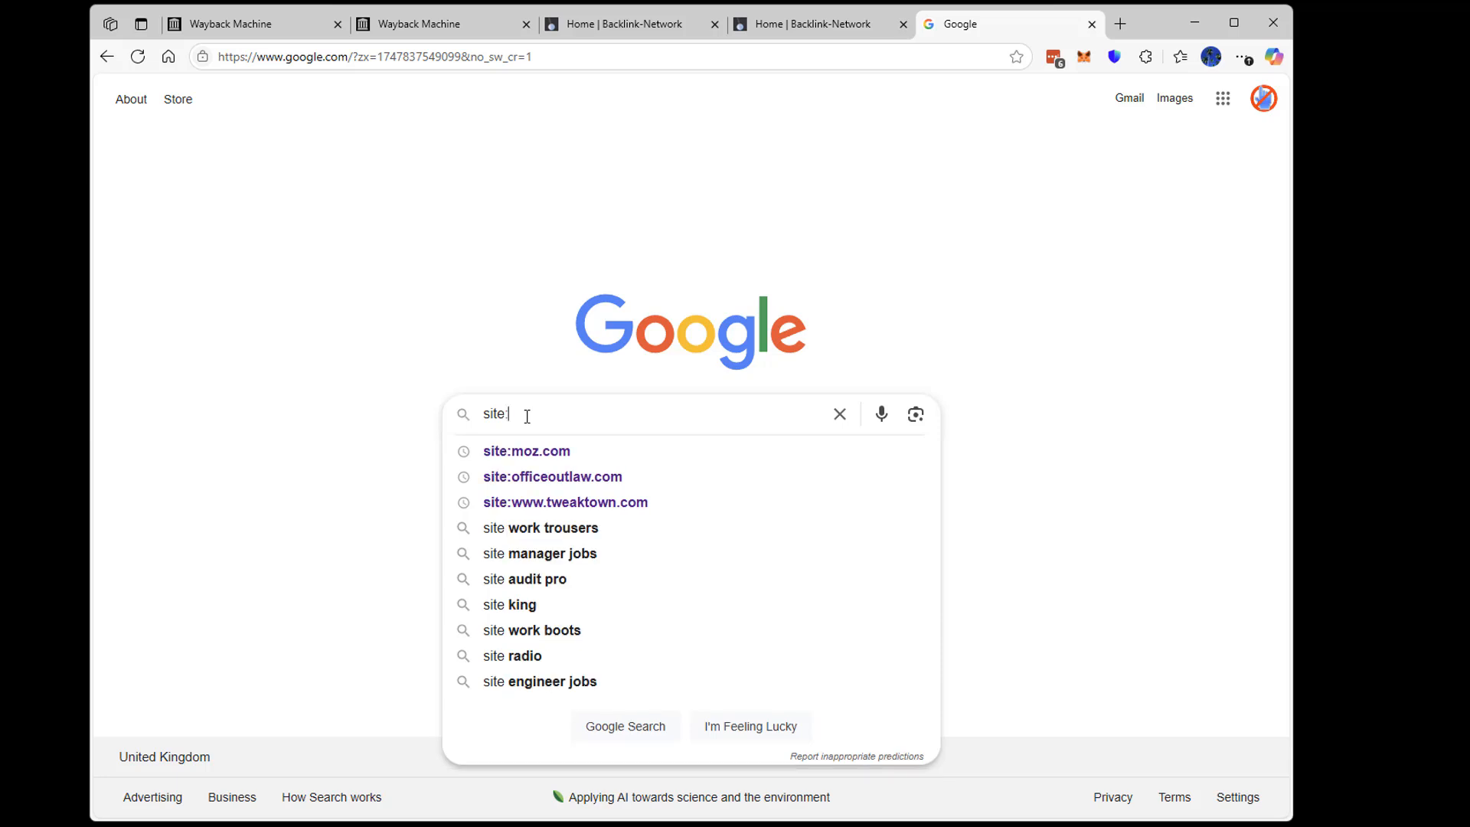
text(:backli)
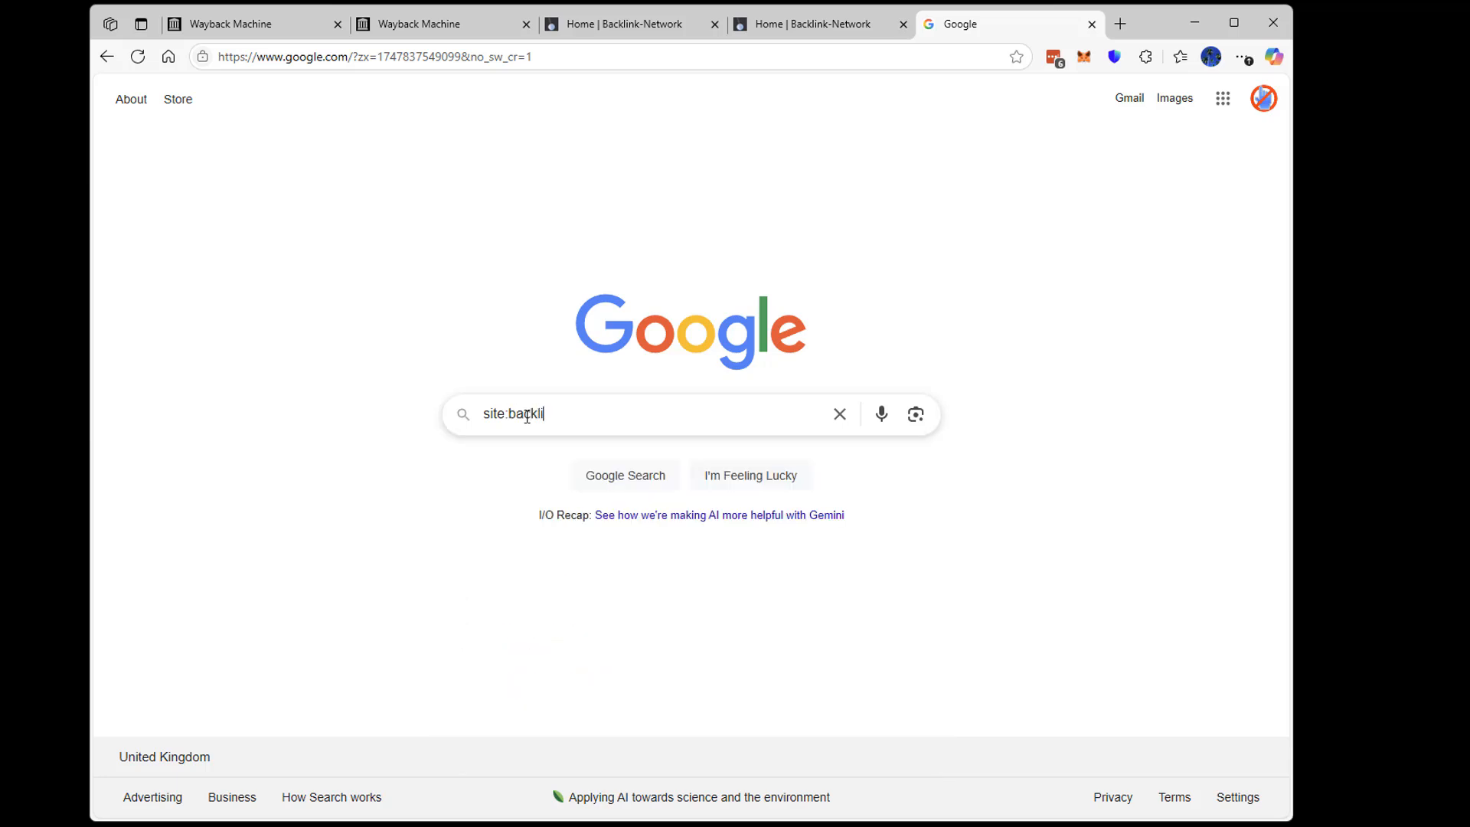
text(nk-network.com)
key(Return)
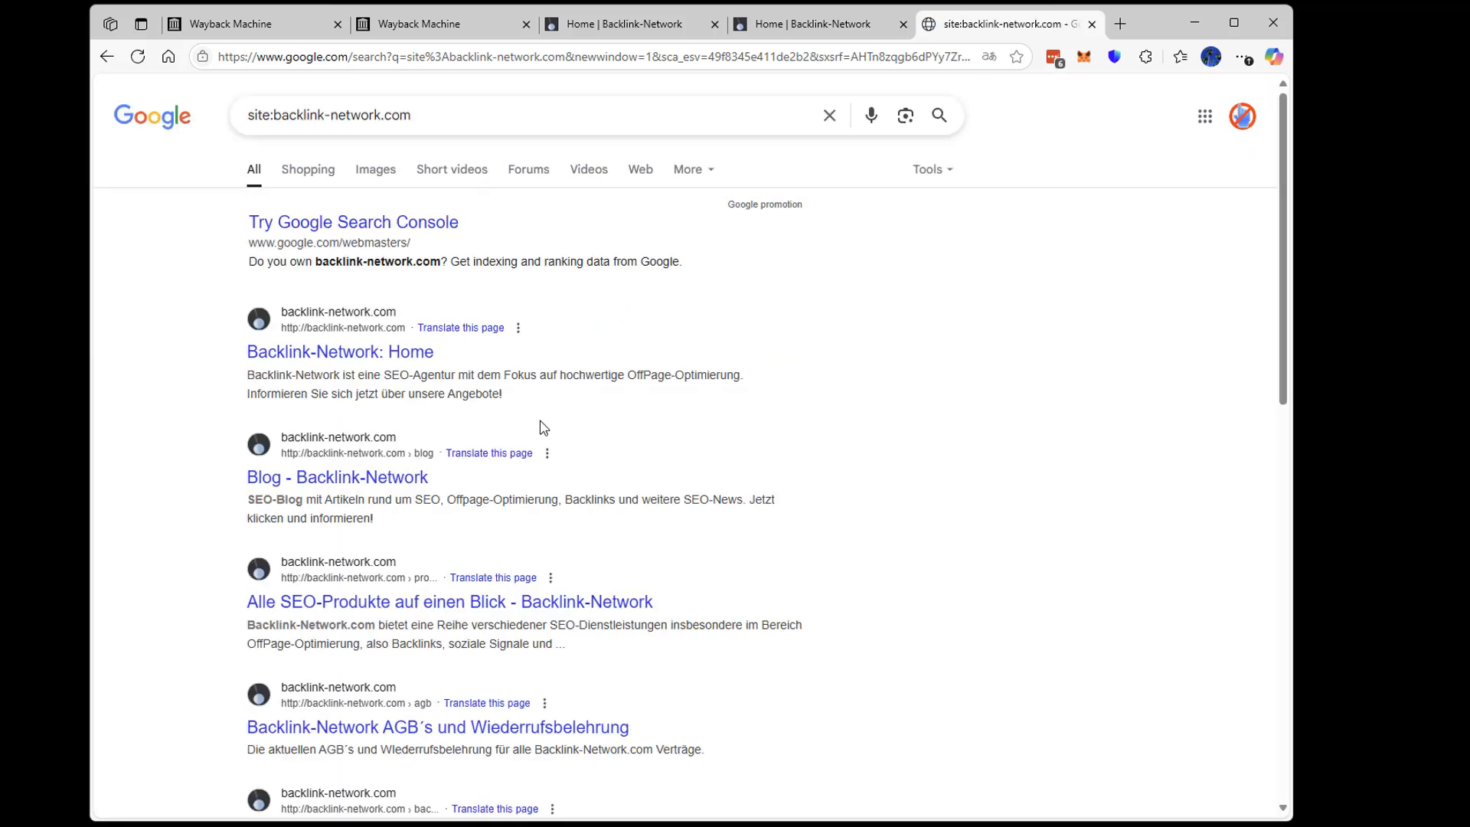
scroll(759, 433, down, 5)
scroll(865, 422, down, 6)
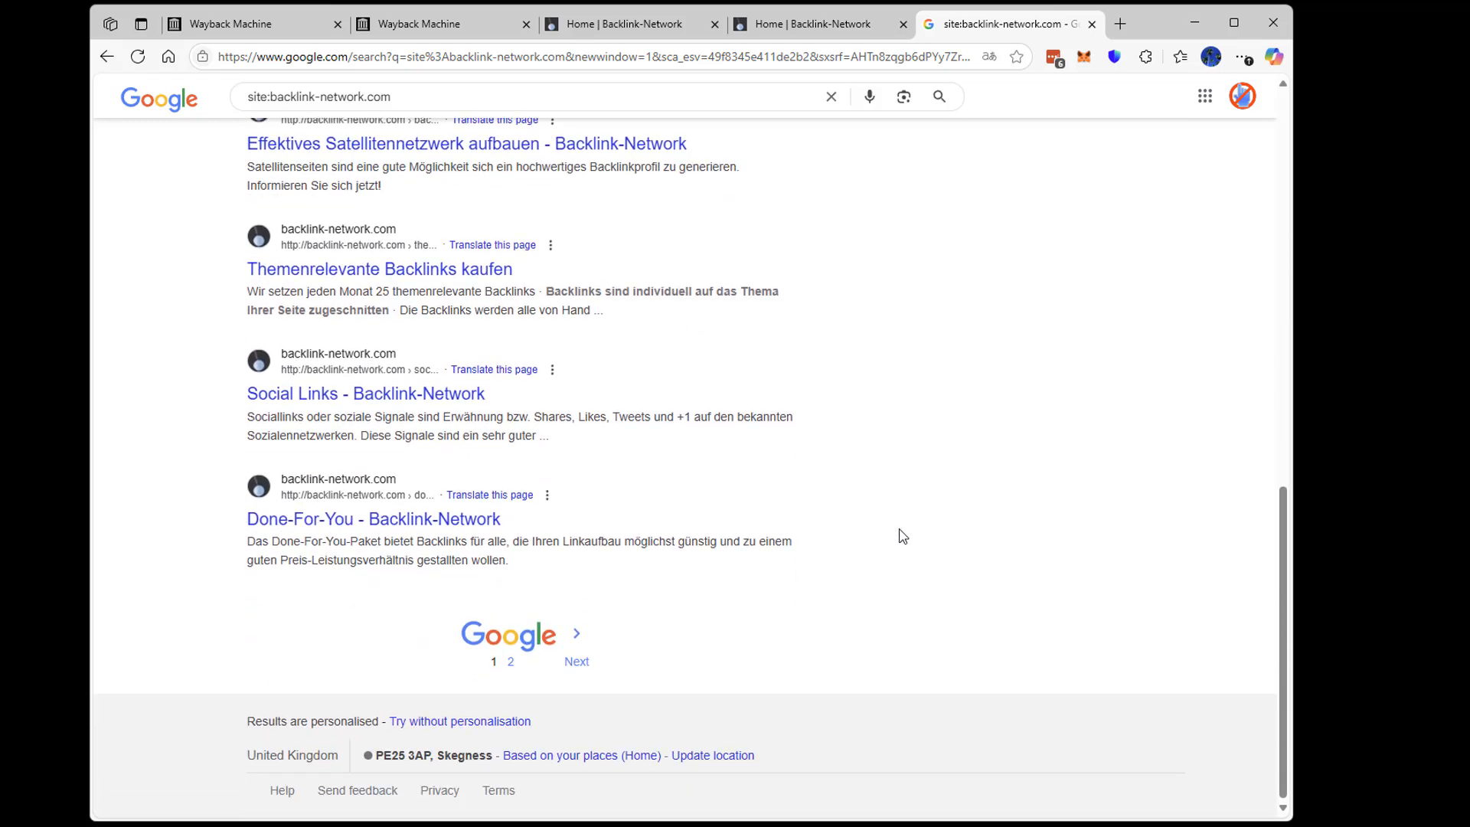
scroll(903, 536, up, 10)
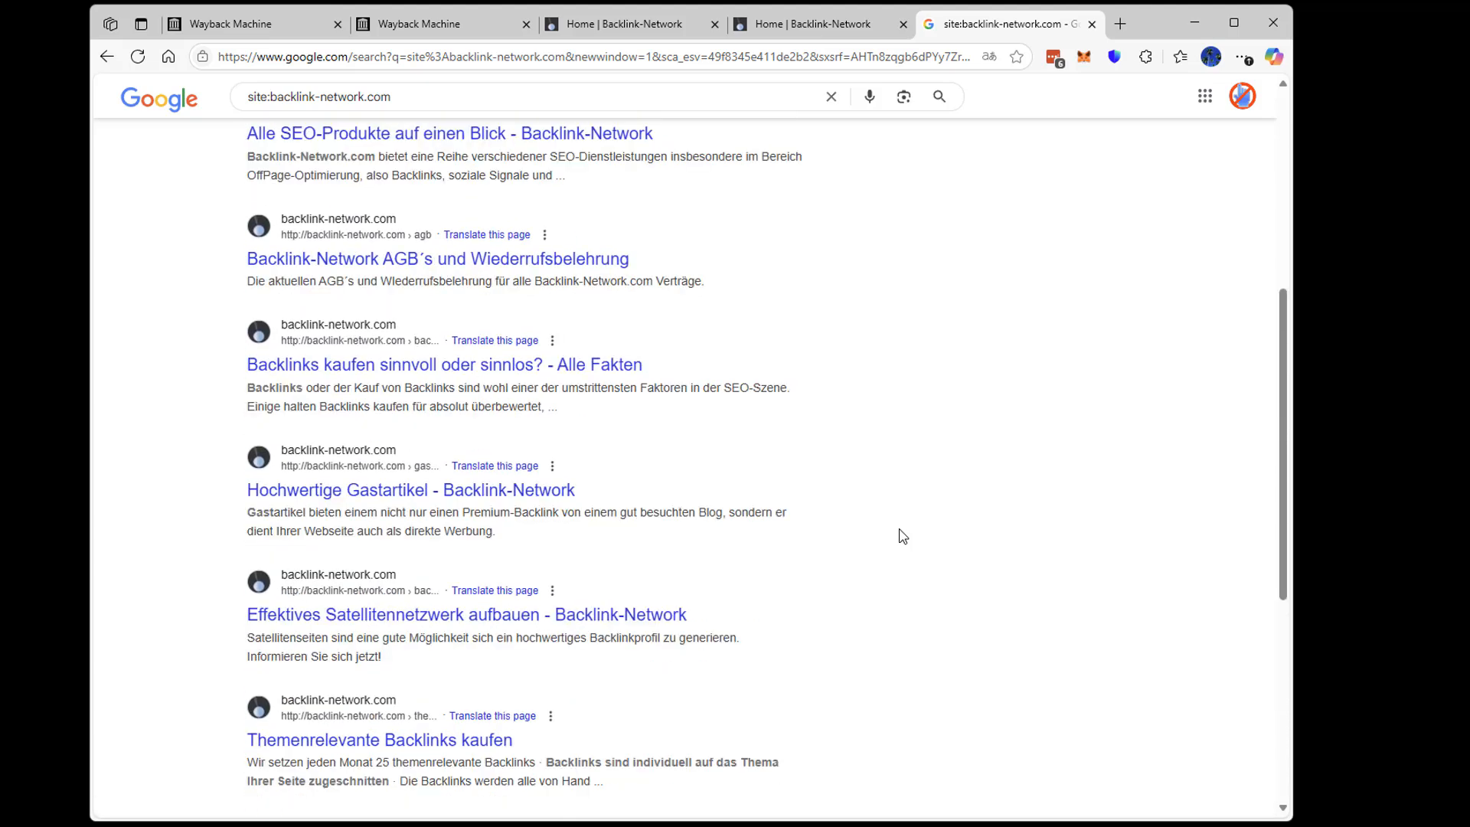
scroll(903, 536, up, 2)
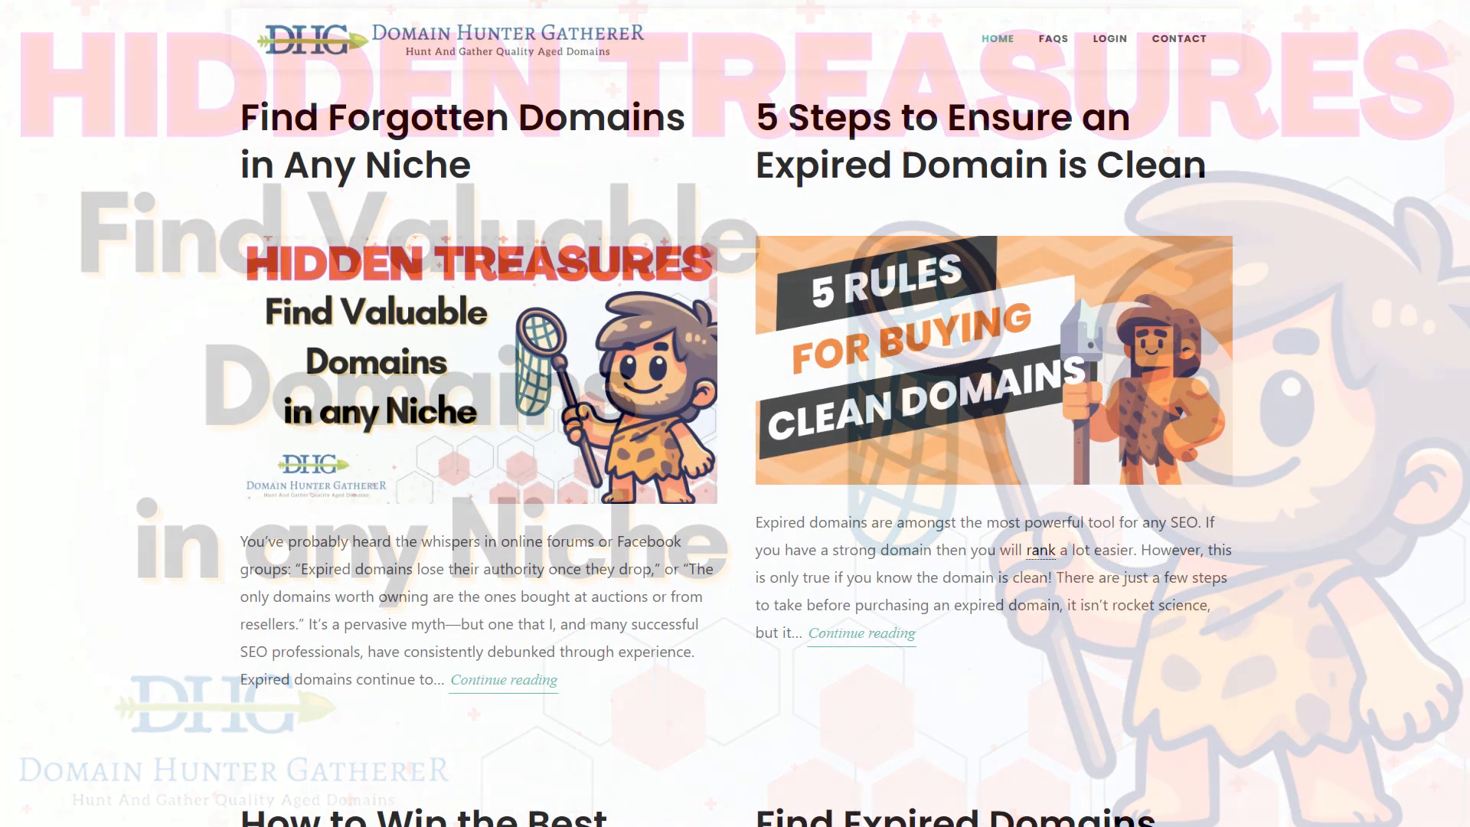
- Look over the expired domain guides listed on the Domain Hunter Gatherer website, down to the page footer
scroll(1023, 297, down, 6)
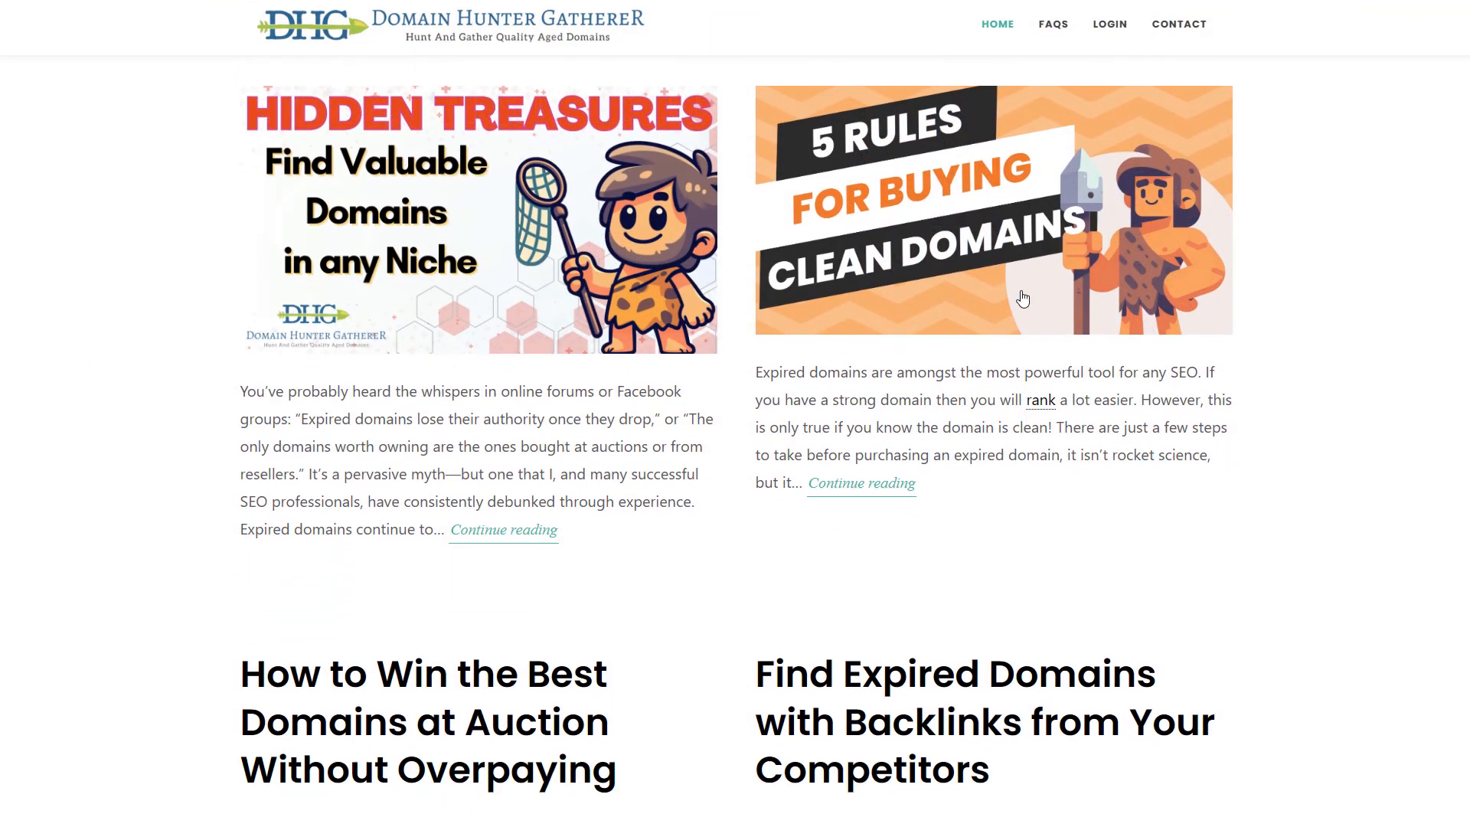
scroll(1023, 297, down, 12)
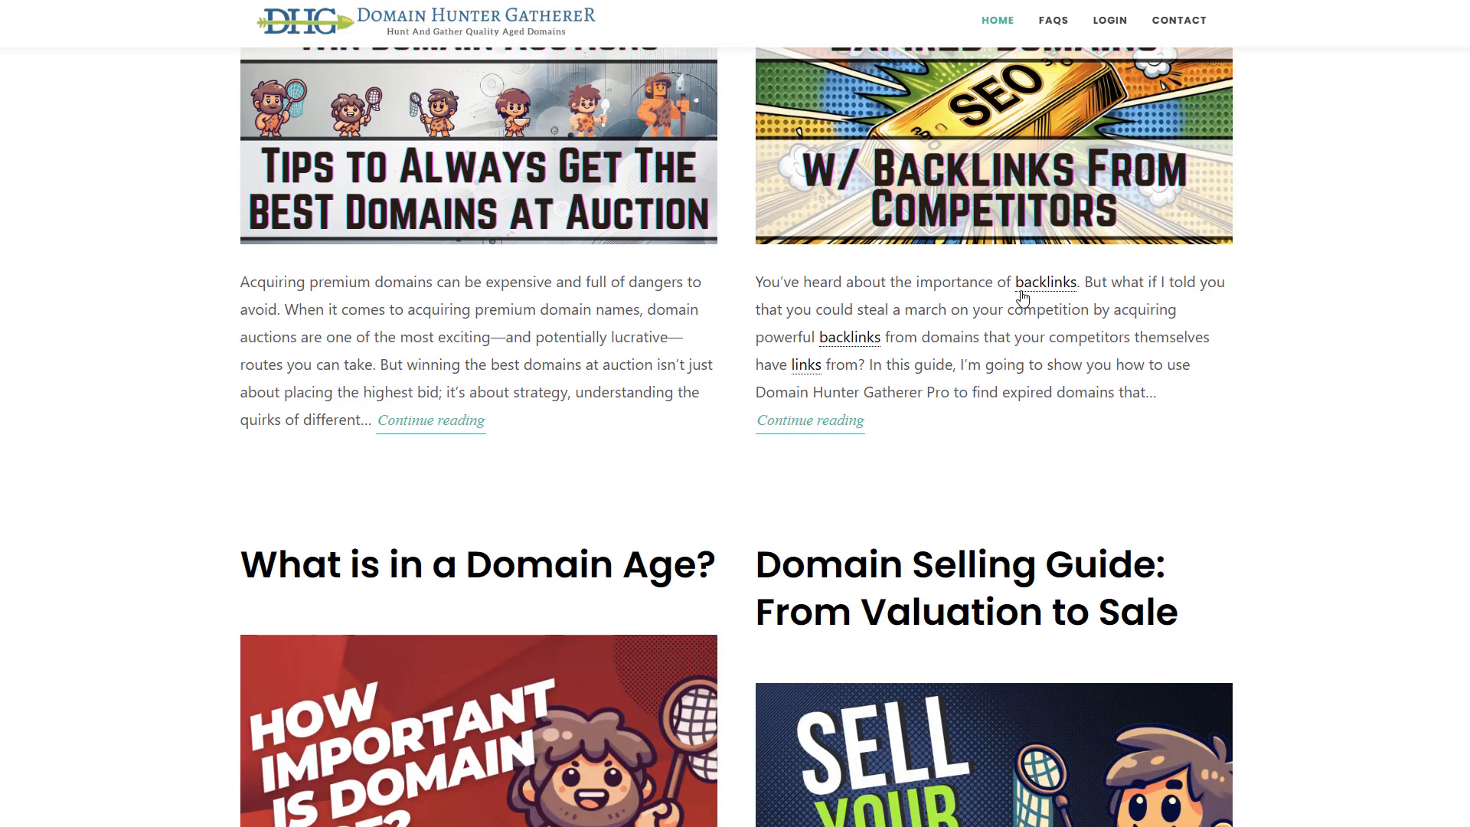
scroll(1022, 297, down, 10)
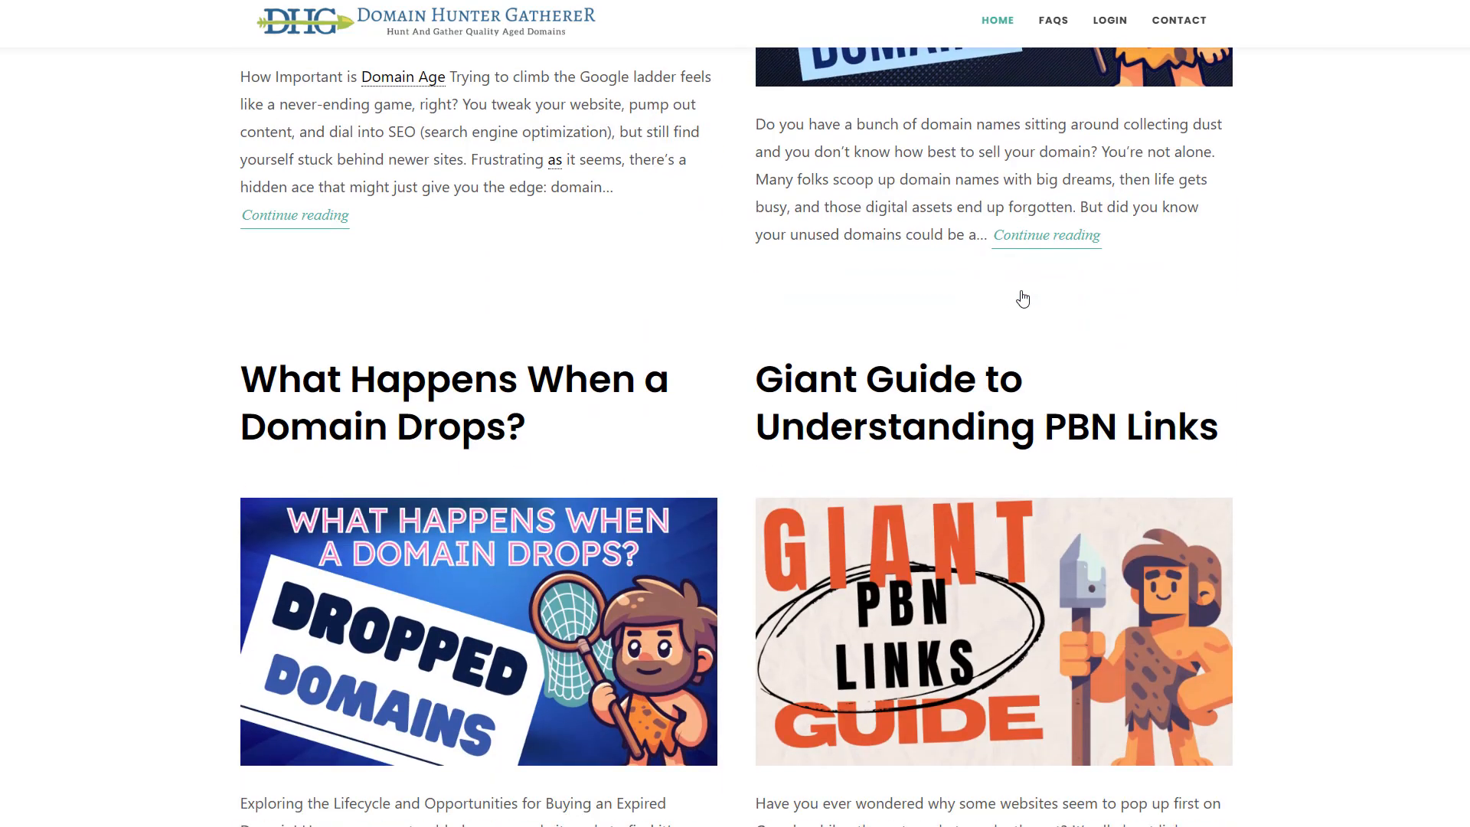
scroll(1023, 297, down, 9)
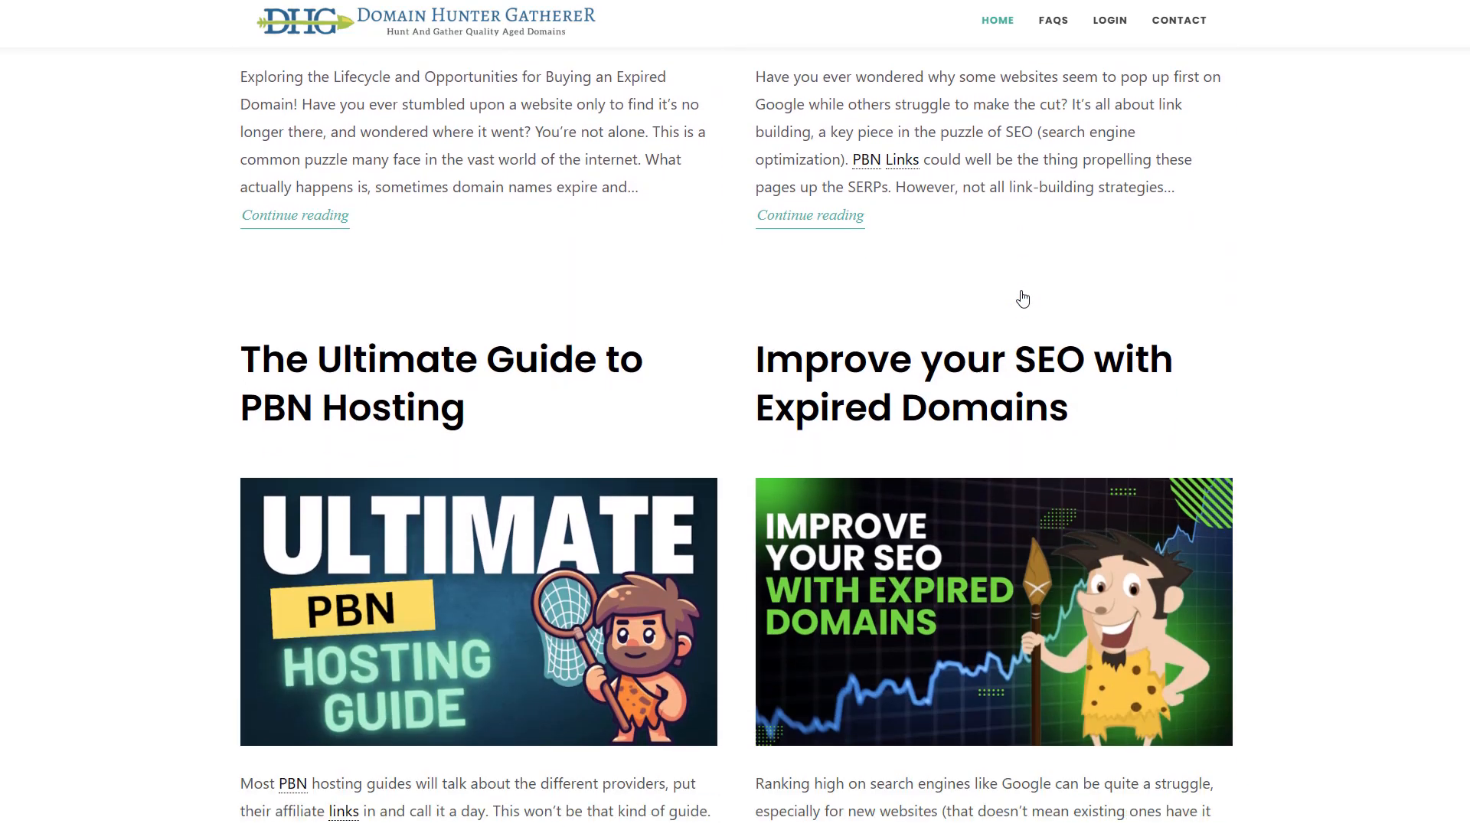
scroll(1022, 297, down, 1)
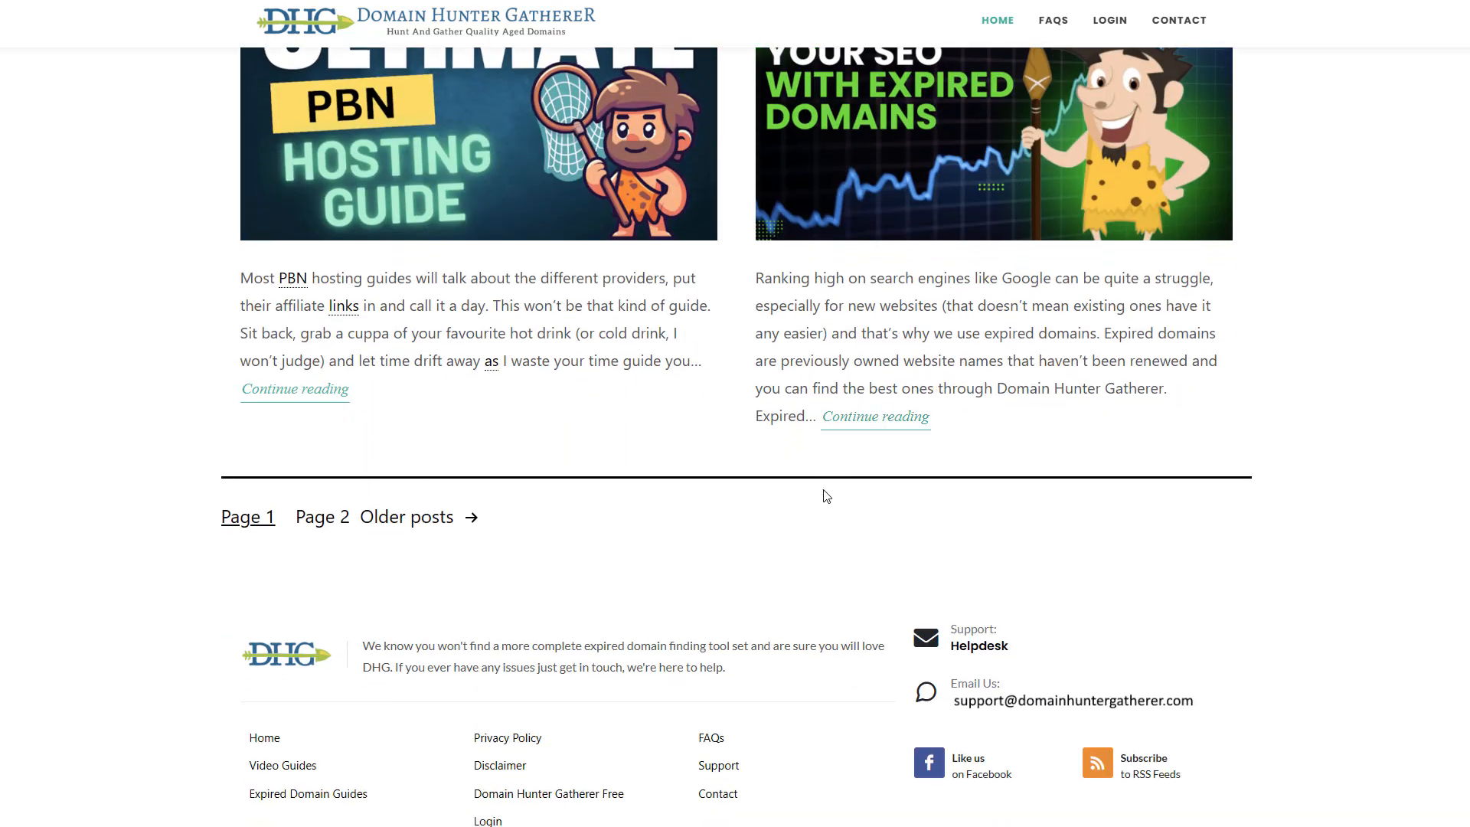
scroll(823, 490, up, 20)
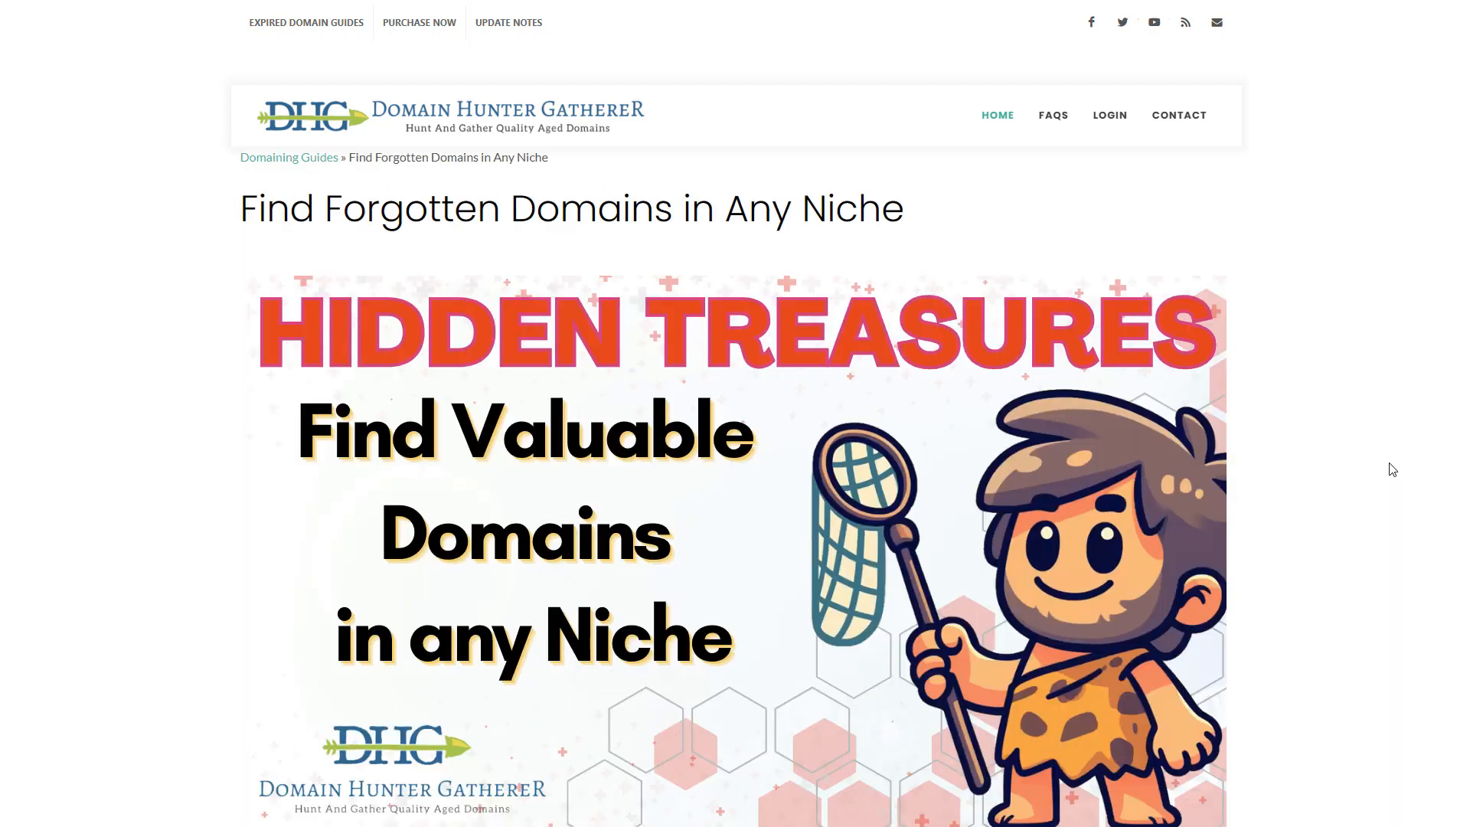
- Read through the "Find Forgotten Domains in Any Niche" guide, from the workflow overview to the website recovery section
scroll(1392, 469, down, 2)
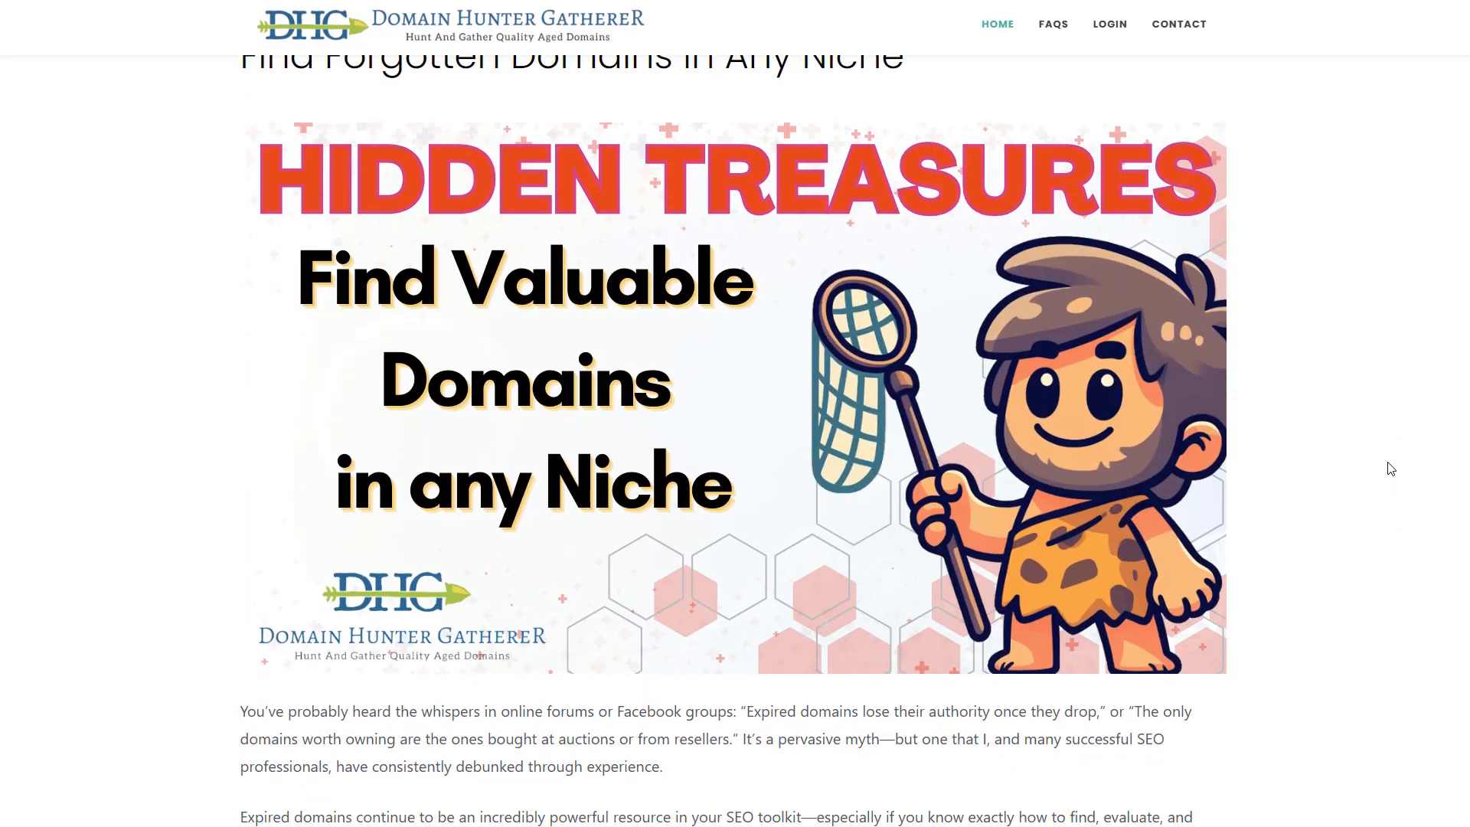
scroll(1392, 469, up, 1)
scroll(1392, 469, down, 14)
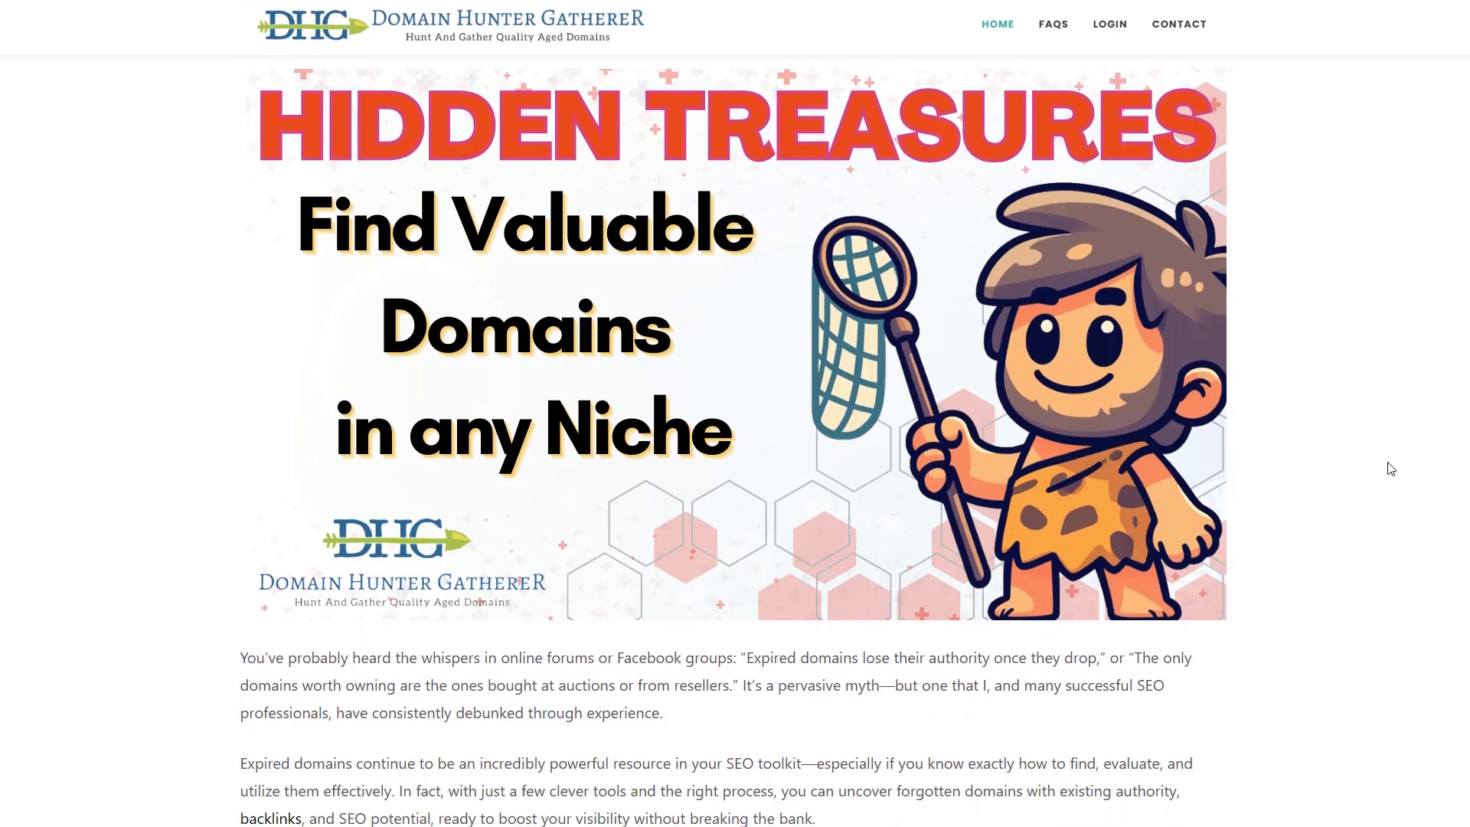
scroll(1387, 463, down, 15)
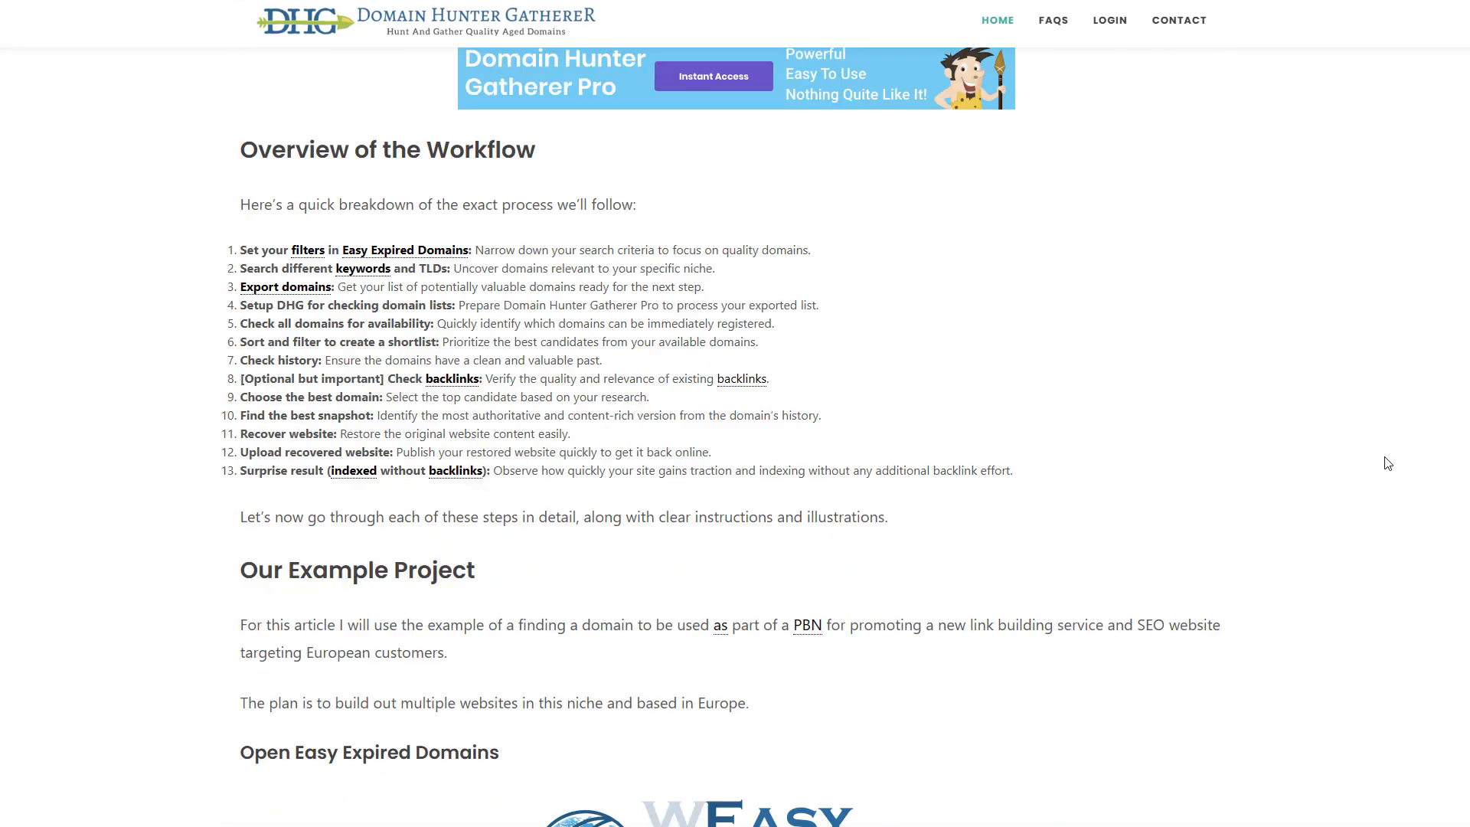
scroll(1388, 464, down, 16)
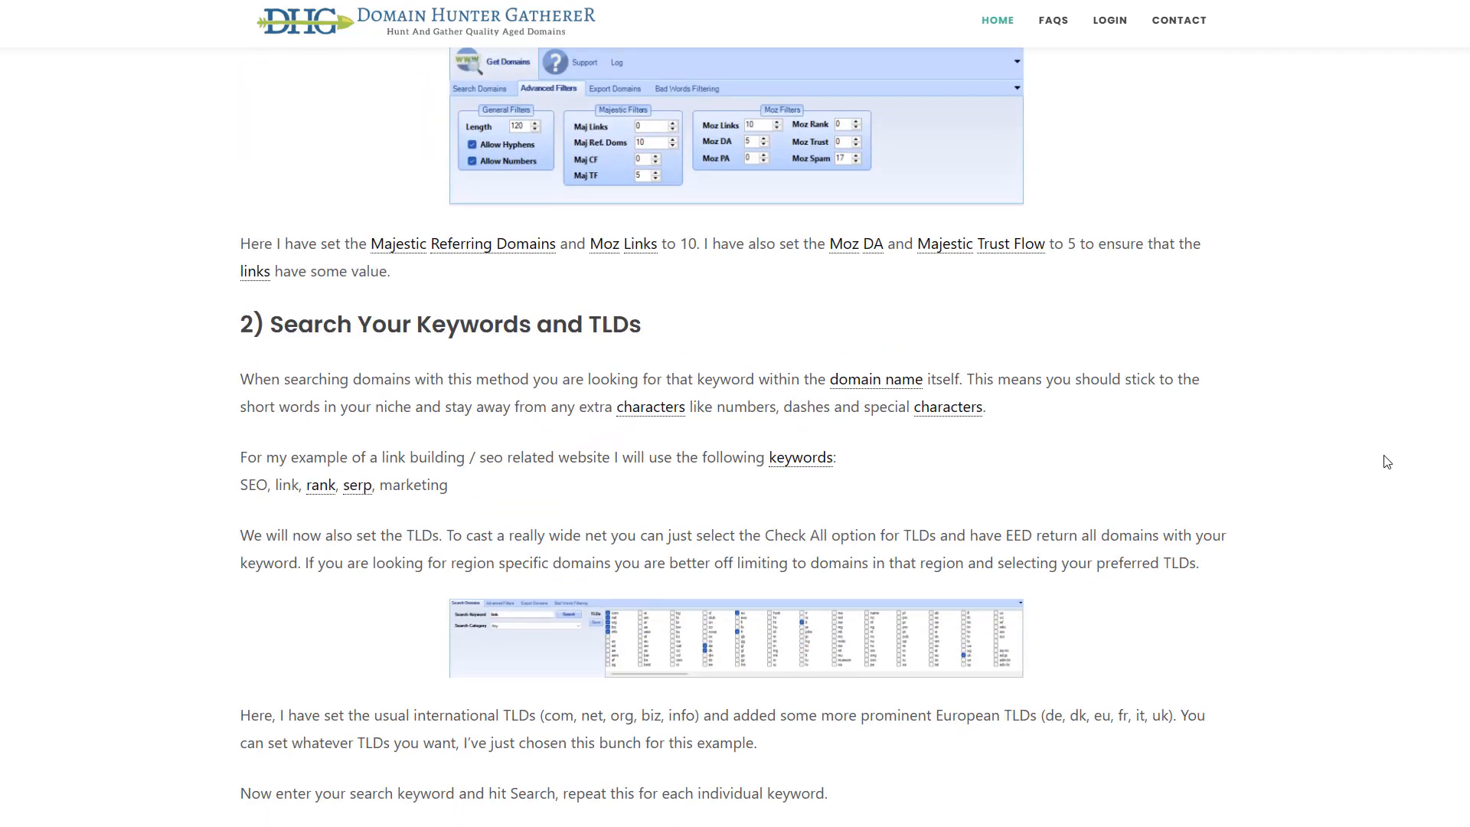
scroll(1387, 460, down, 15)
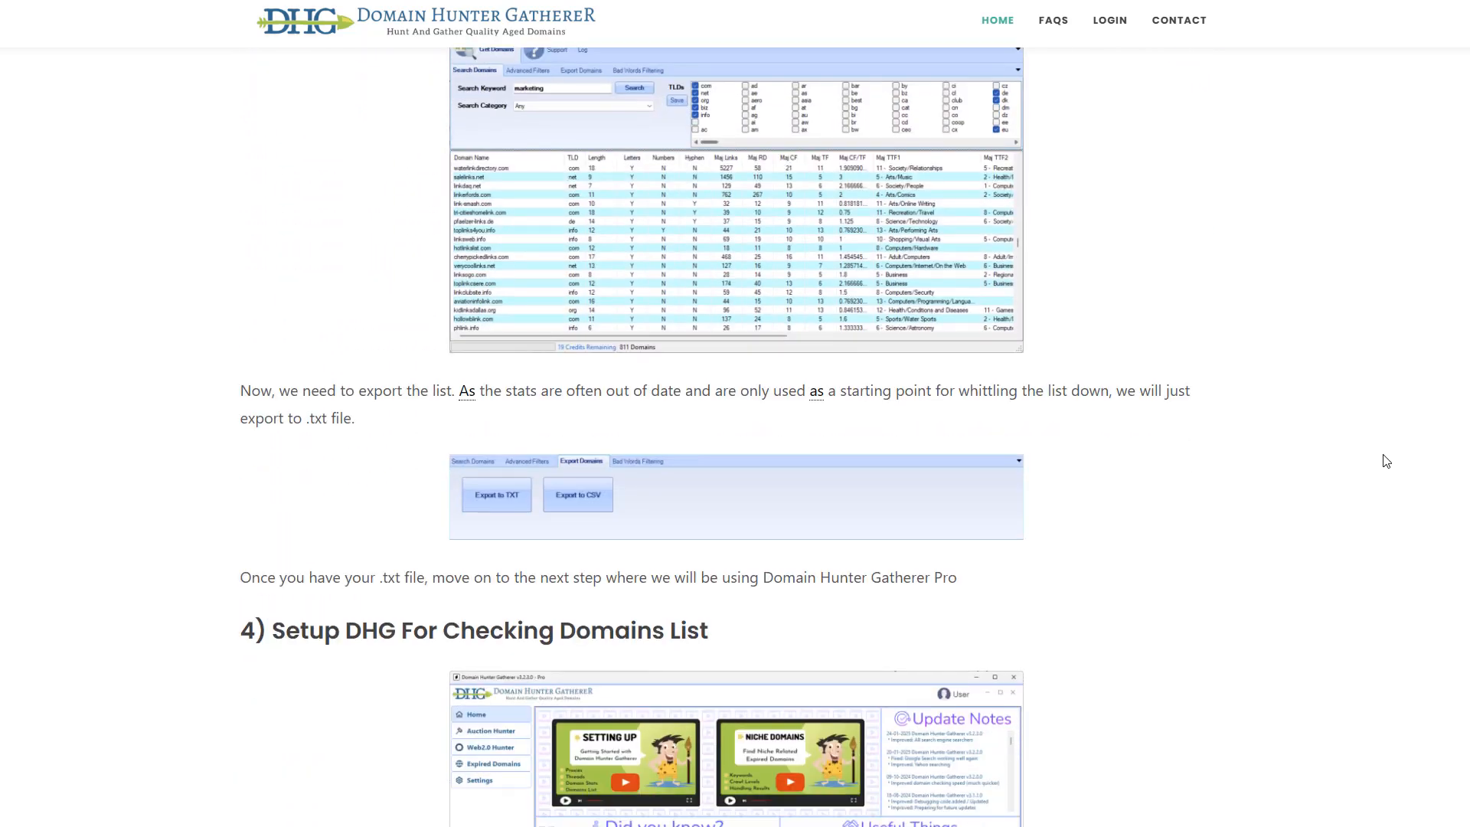
scroll(1386, 460, down, 10)
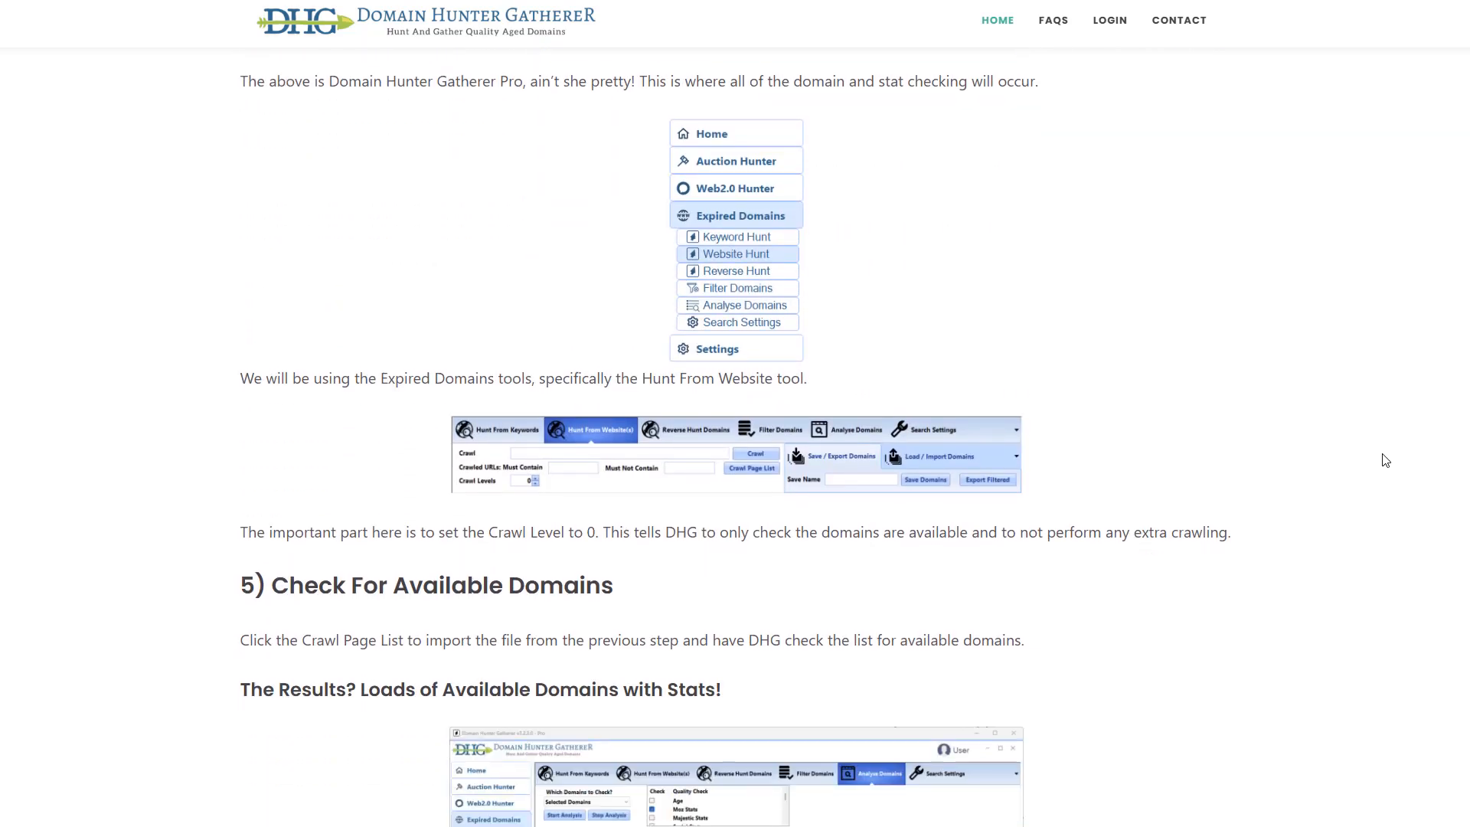
scroll(1385, 459, down, 13)
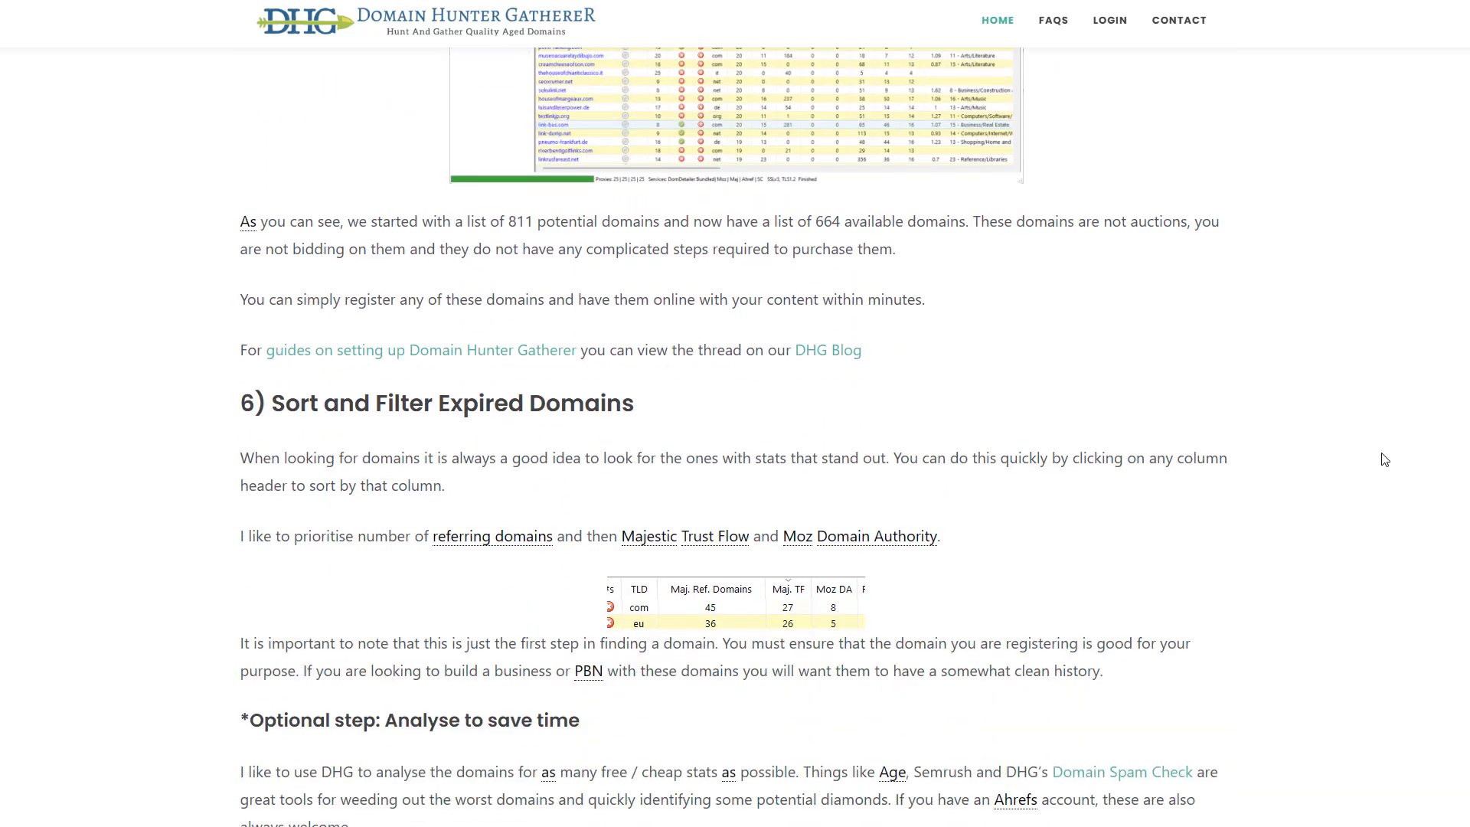
scroll(1385, 459, down, 15)
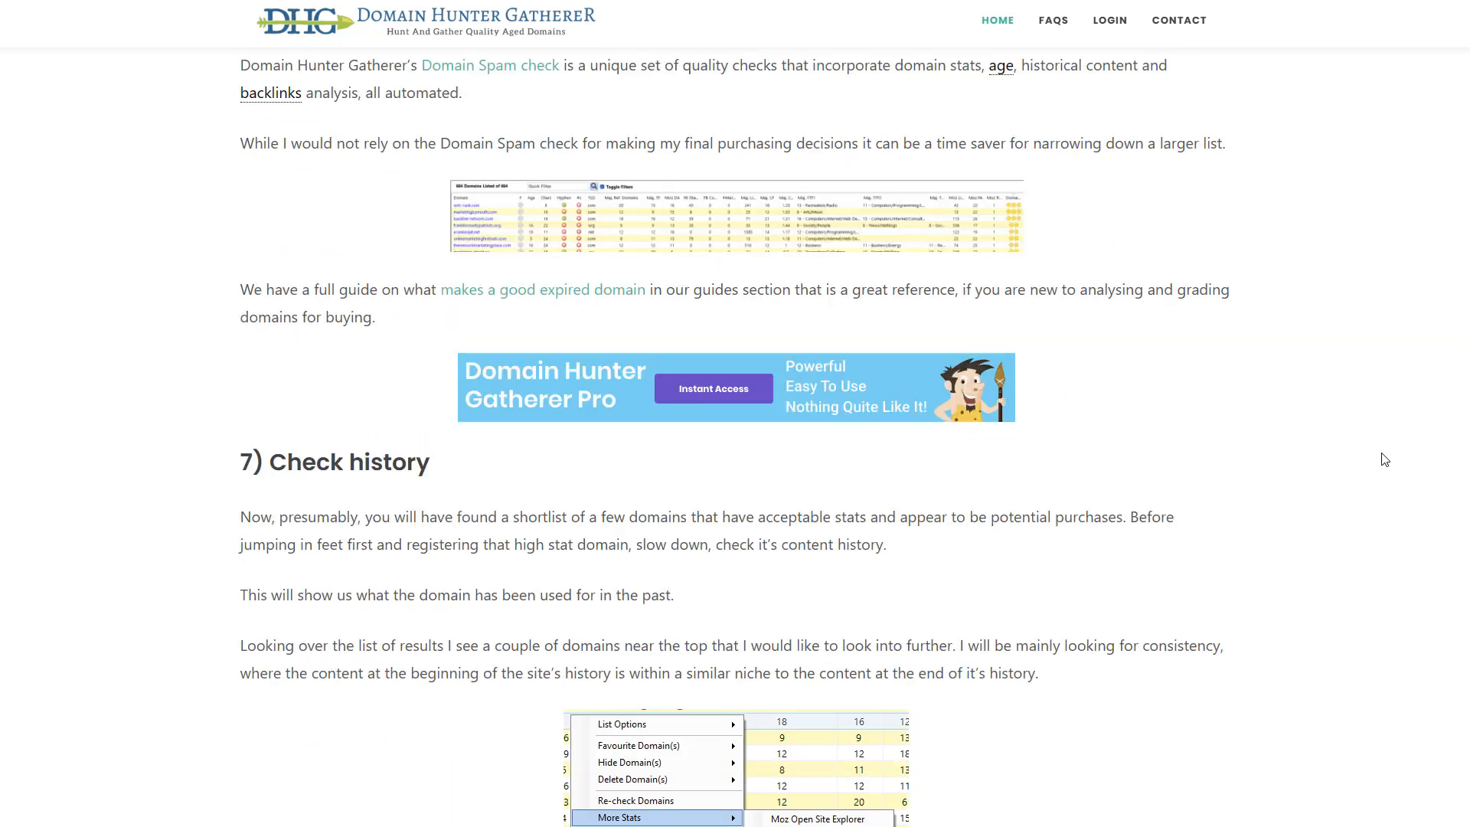
scroll(1385, 460, down, 15)
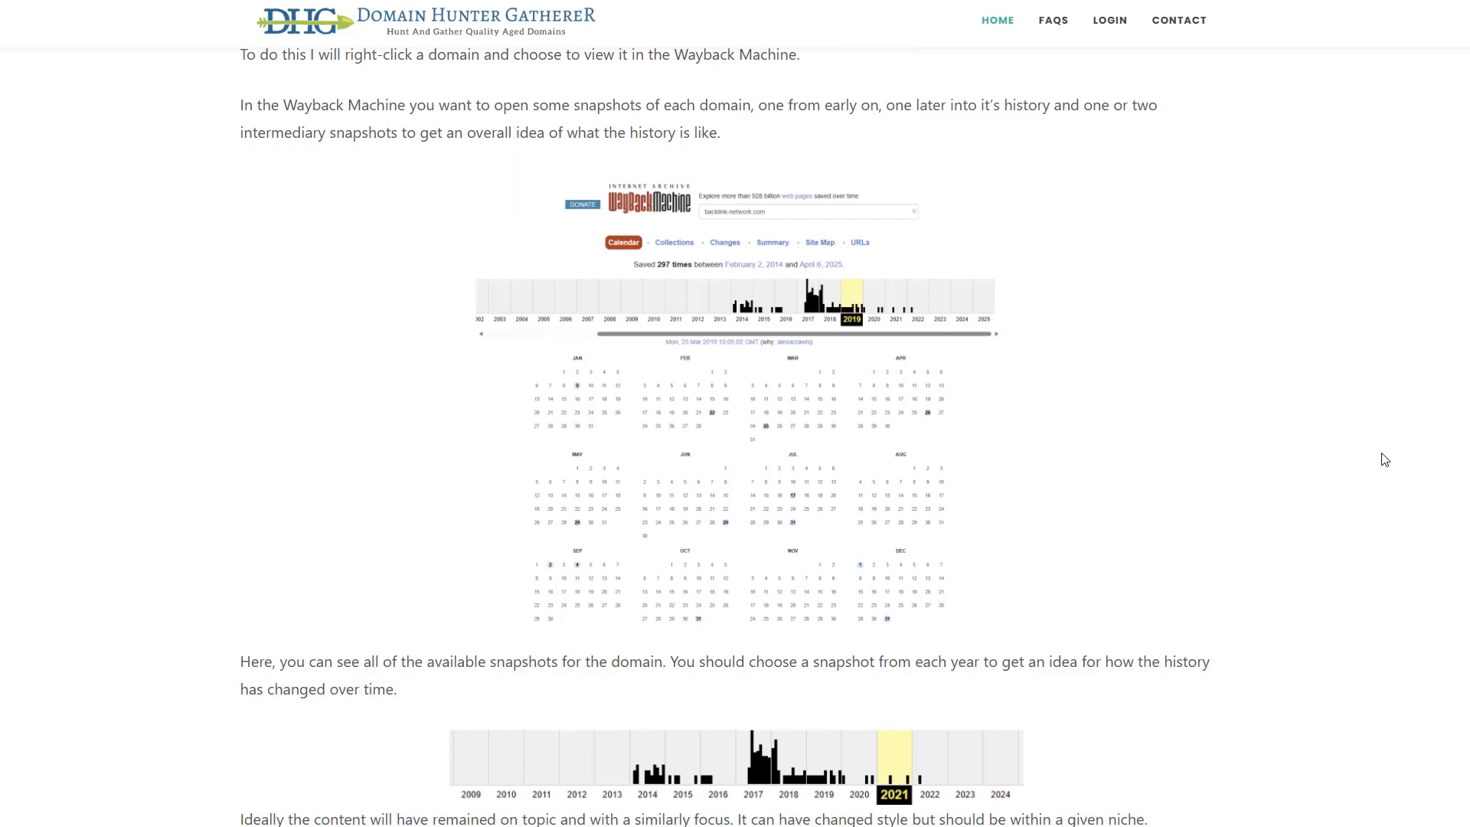
scroll(1385, 459, down, 15)
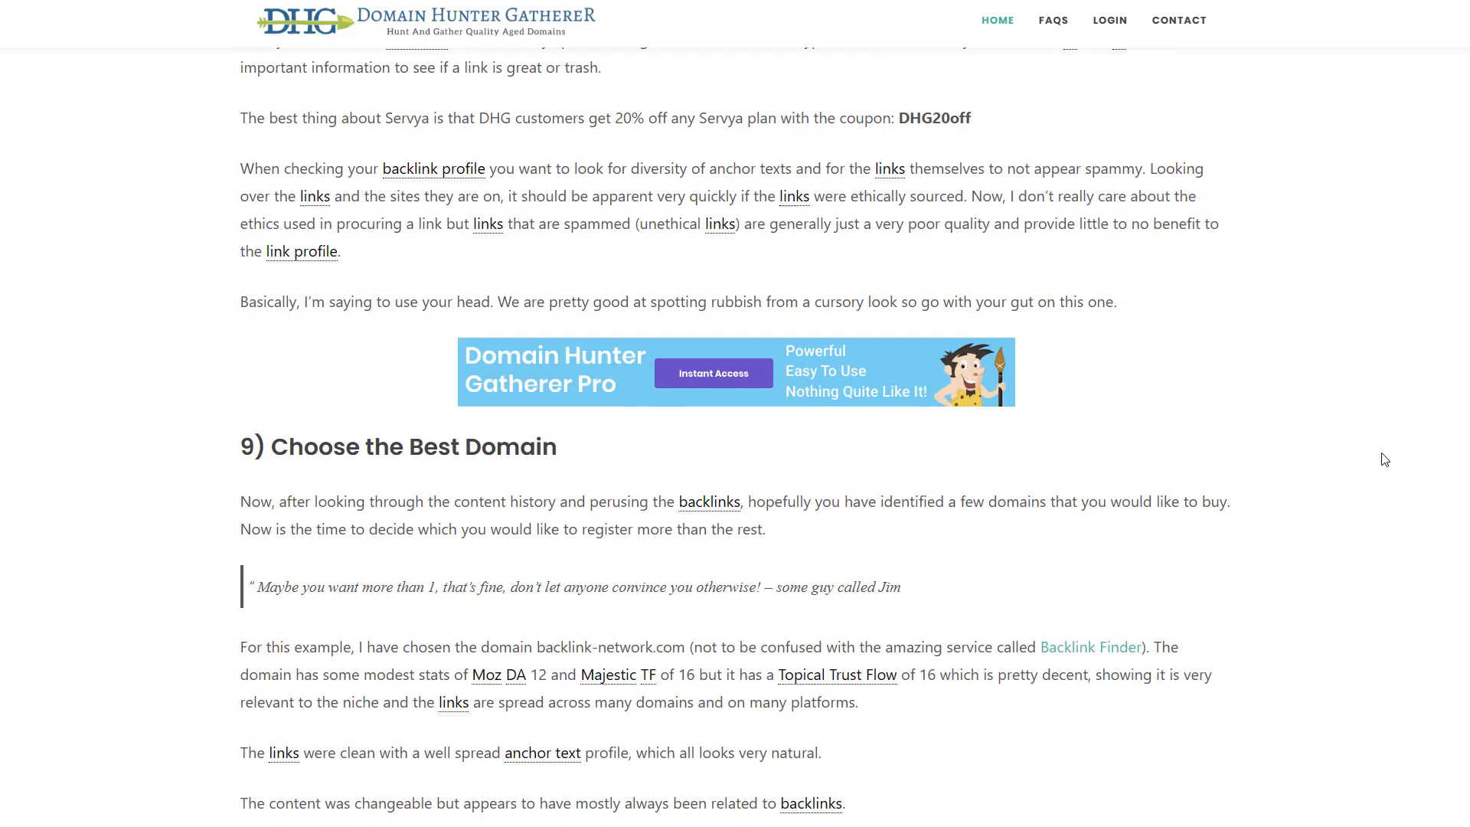
scroll(1385, 459, down, 3)
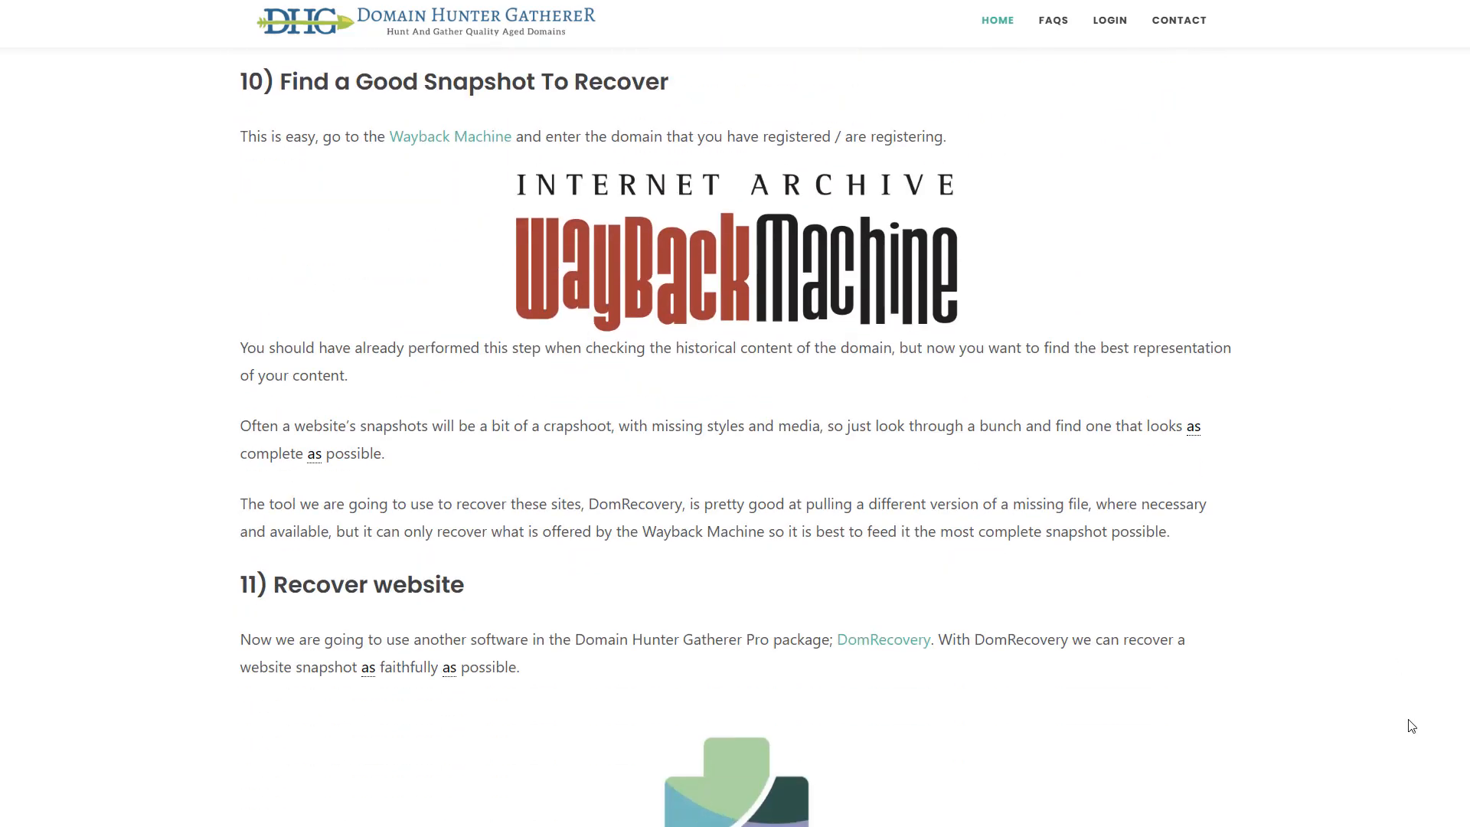